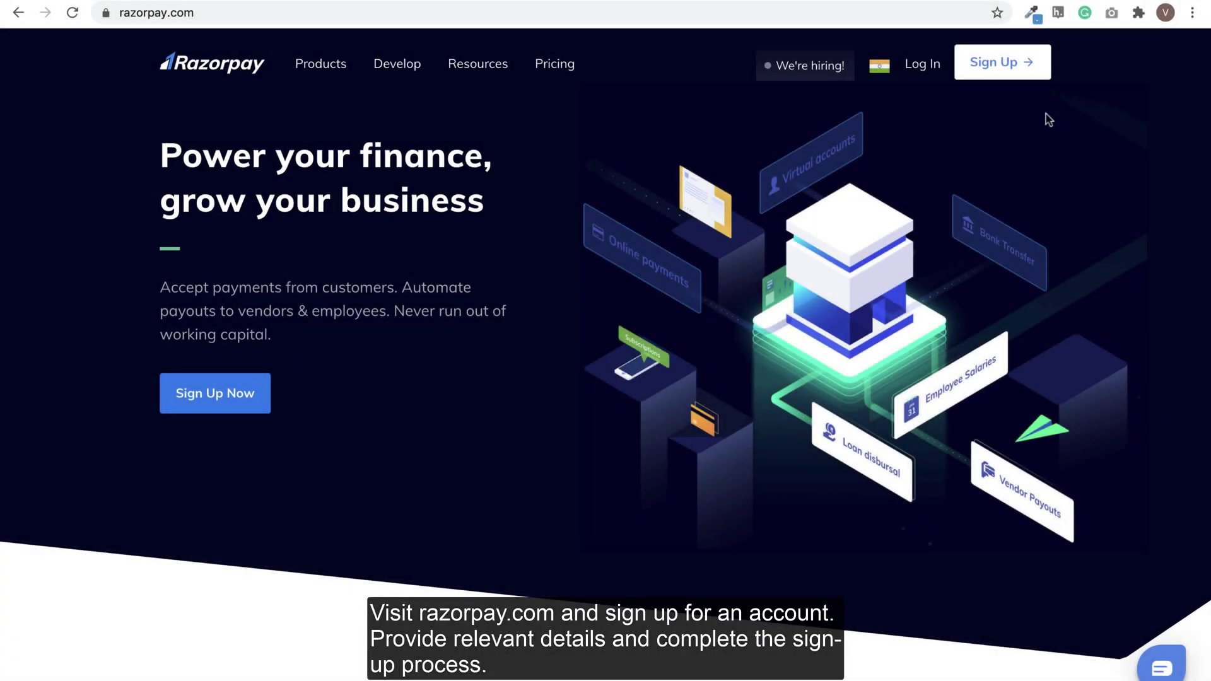
# Step: Sign up for a Razorpay account with an email address and password, passing the reCAPTCHA check
pyautogui.click(1008, 65)
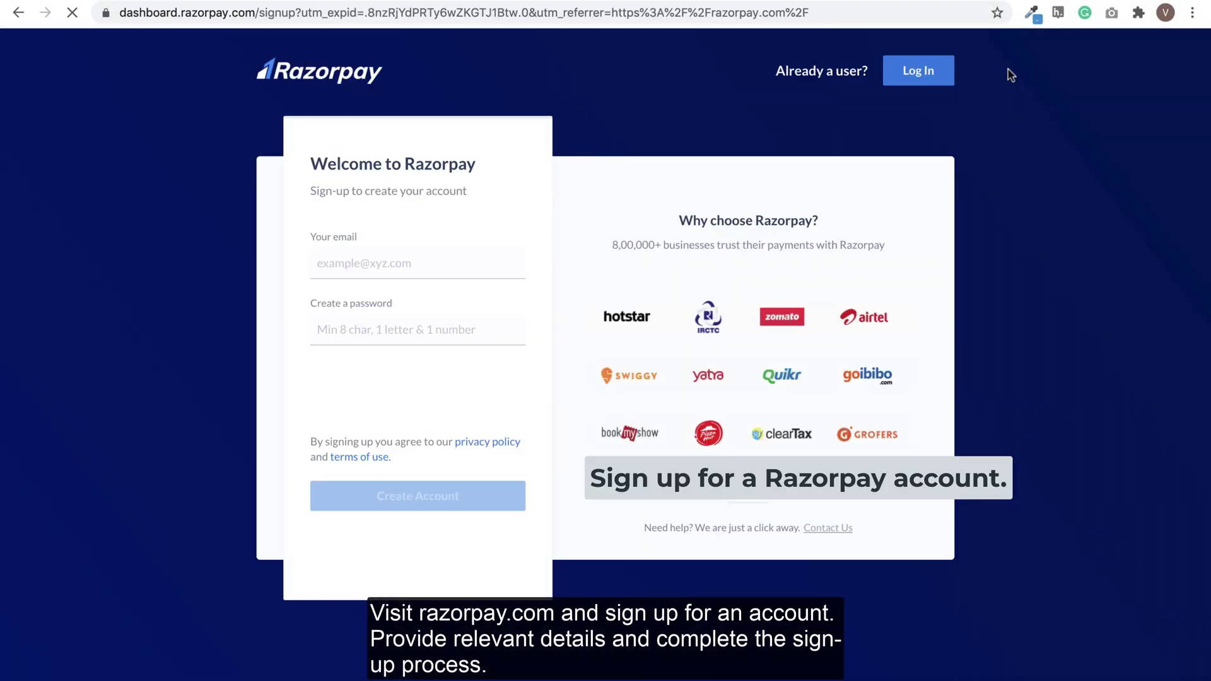
pyautogui.click(369, 263)
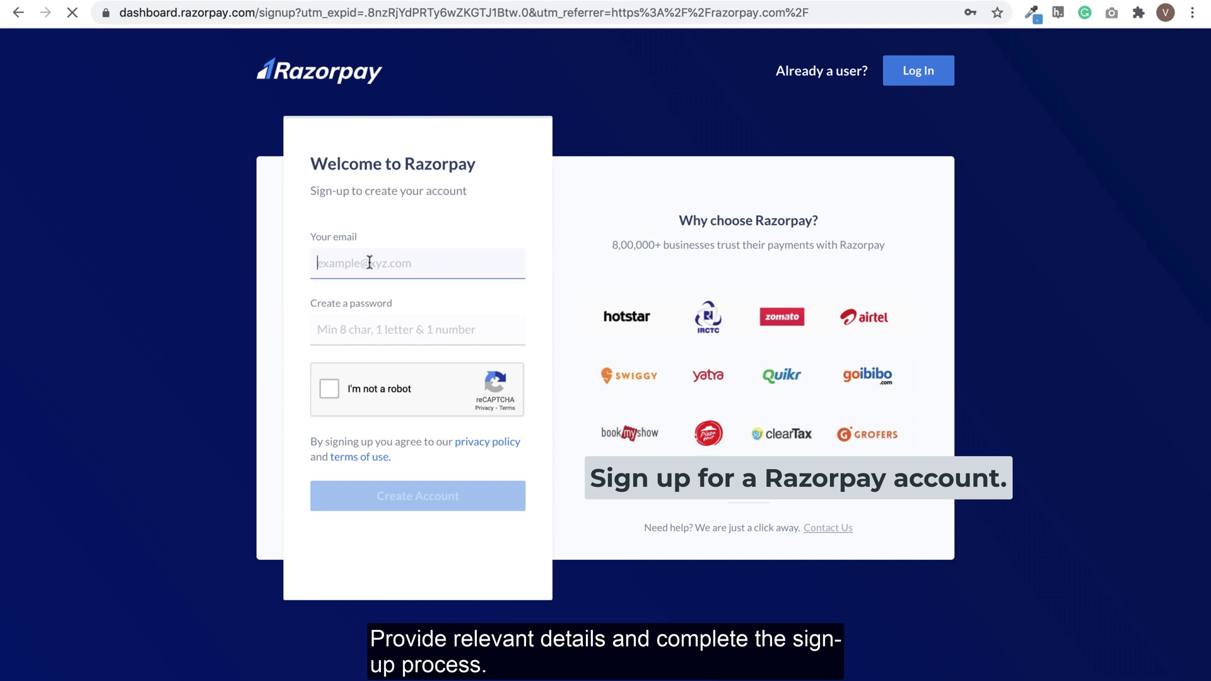
pyautogui.write('gauri.kumar@example.com')
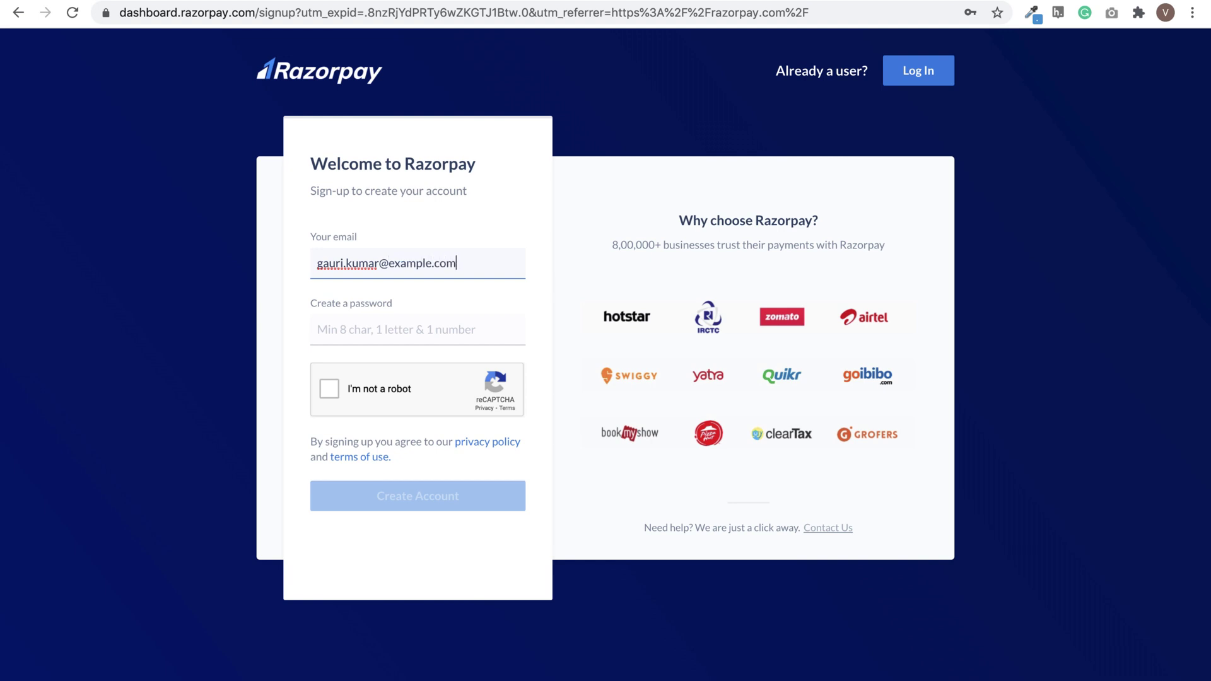
pyautogui.click(378, 329)
pyautogui.write('••••••••')
pyautogui.click(329, 389)
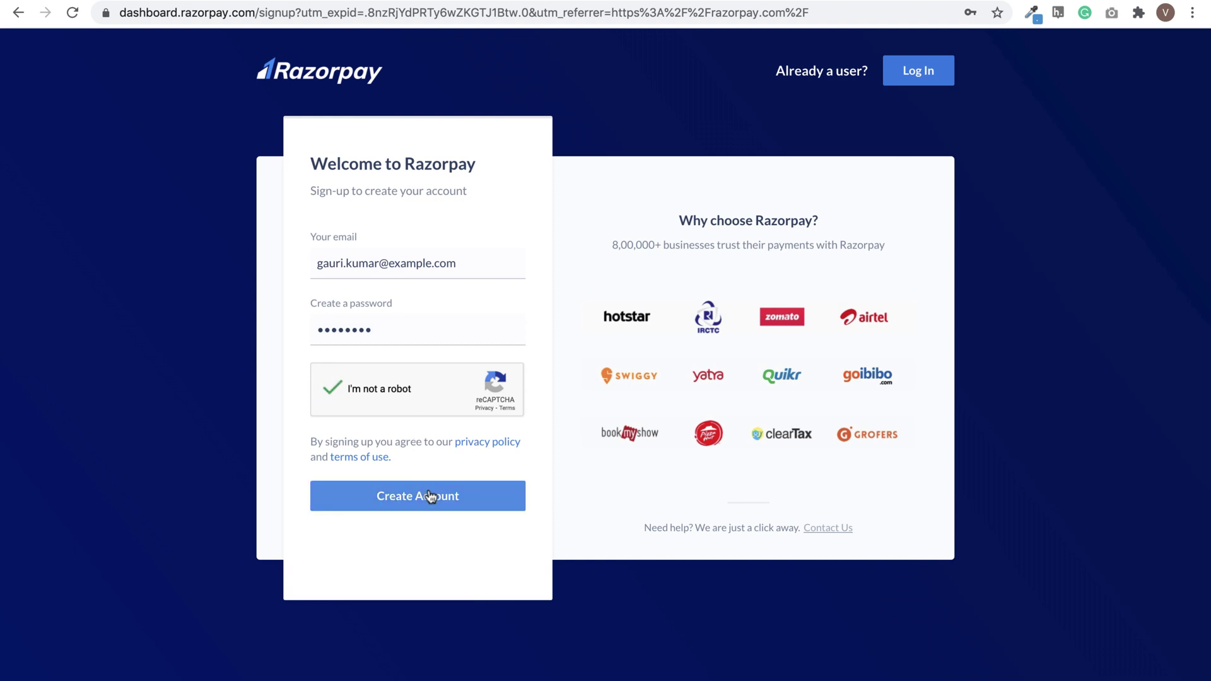
pyautogui.click(430, 495)
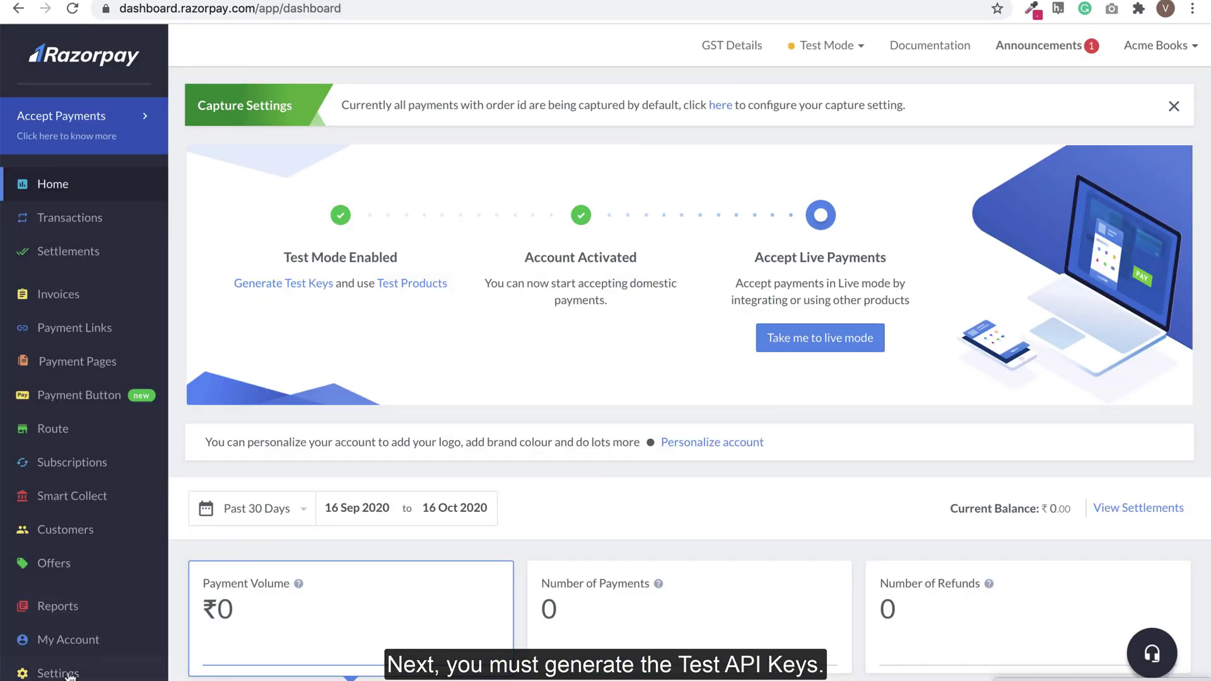
# Step: Generate a Razorpay test API key under Settings > API Keys and confirm its details were saved
pyautogui.click(64, 674)
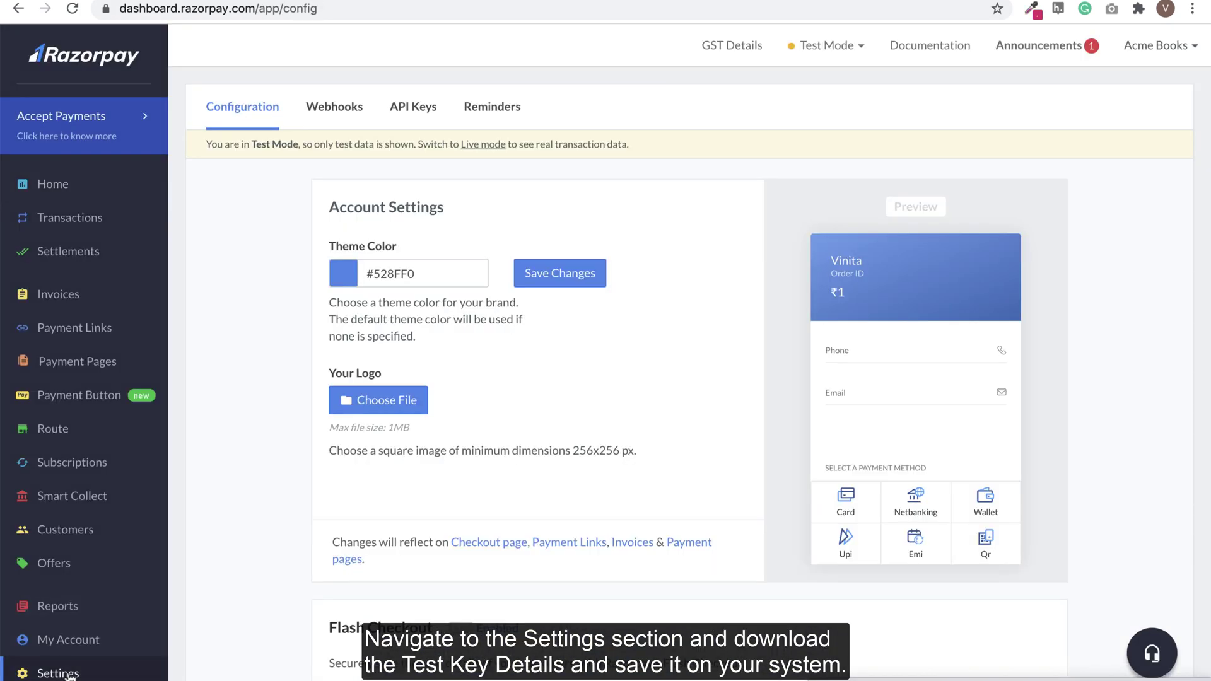
pyautogui.click(403, 112)
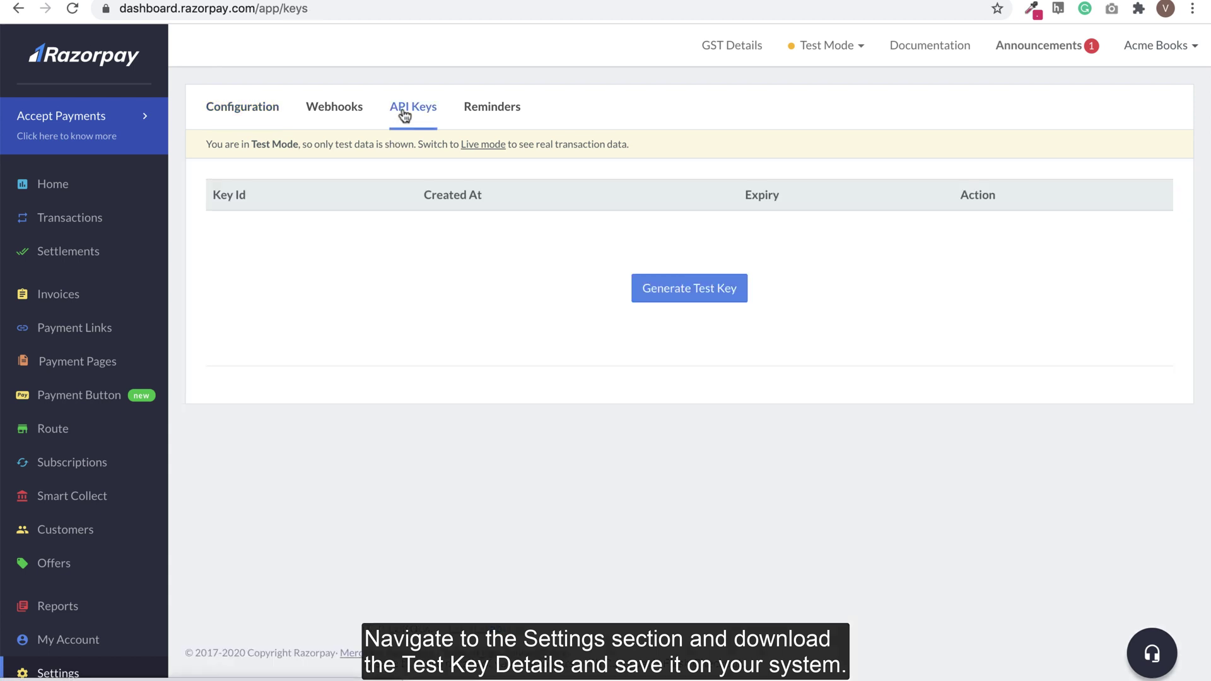
pyautogui.click(660, 291)
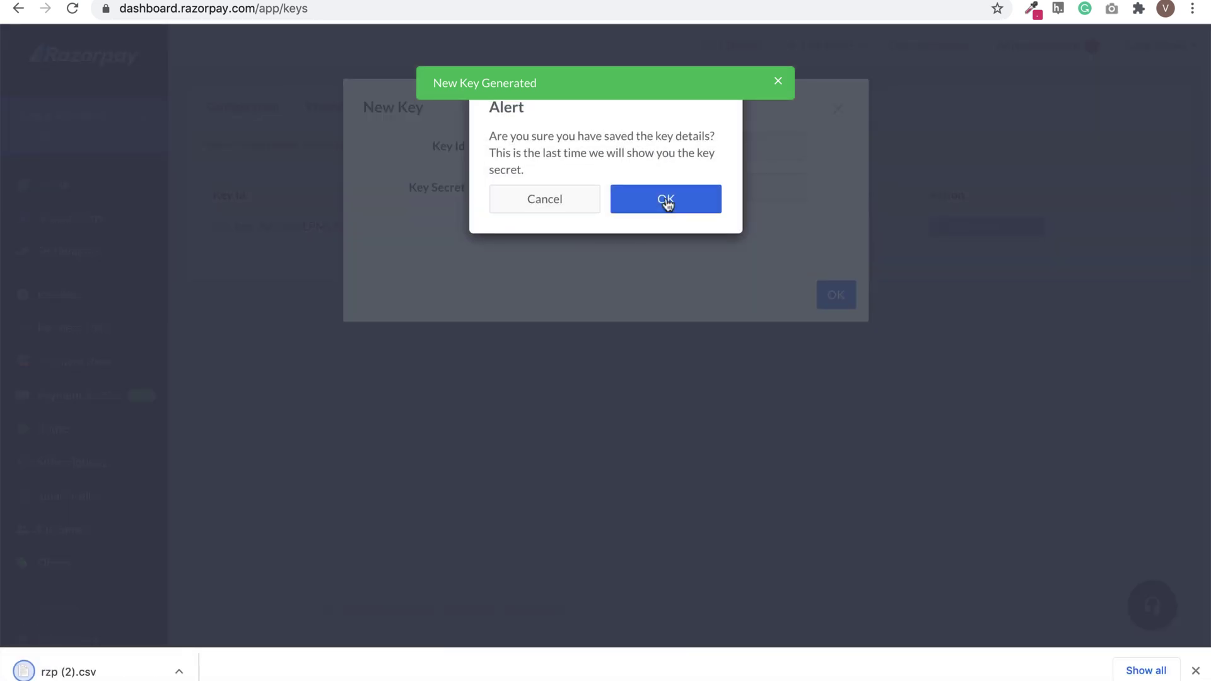
pyautogui.click(665, 199)
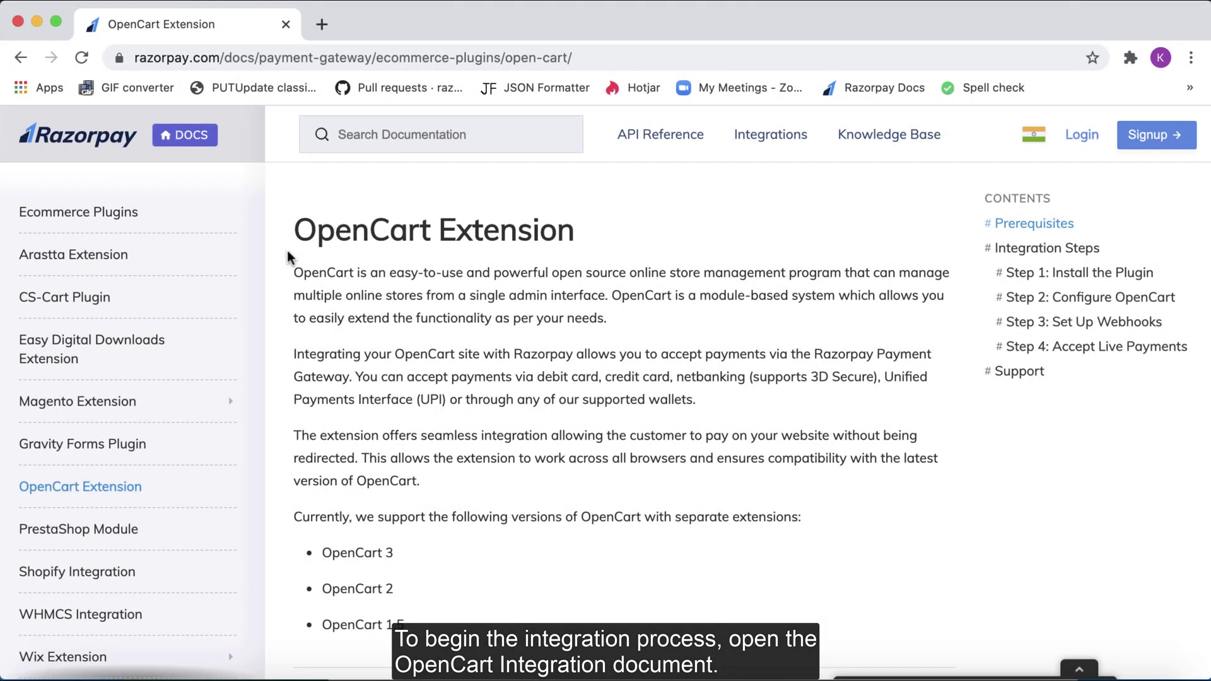
# Step: Highlight the OpenCart Extension docs heading and unpack the downloaded opencart-3.0.3.2.zip
pyautogui.moveTo(293, 229); pyautogui.dragTo(576, 235)
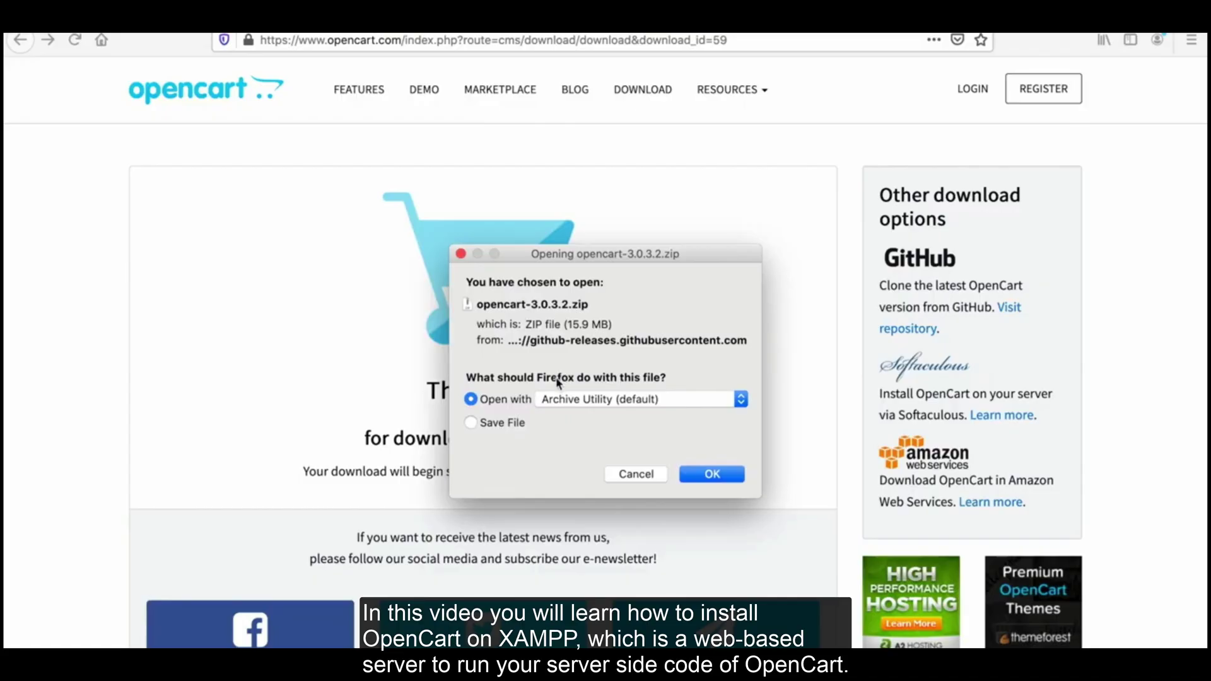
pyautogui.click(698, 473)
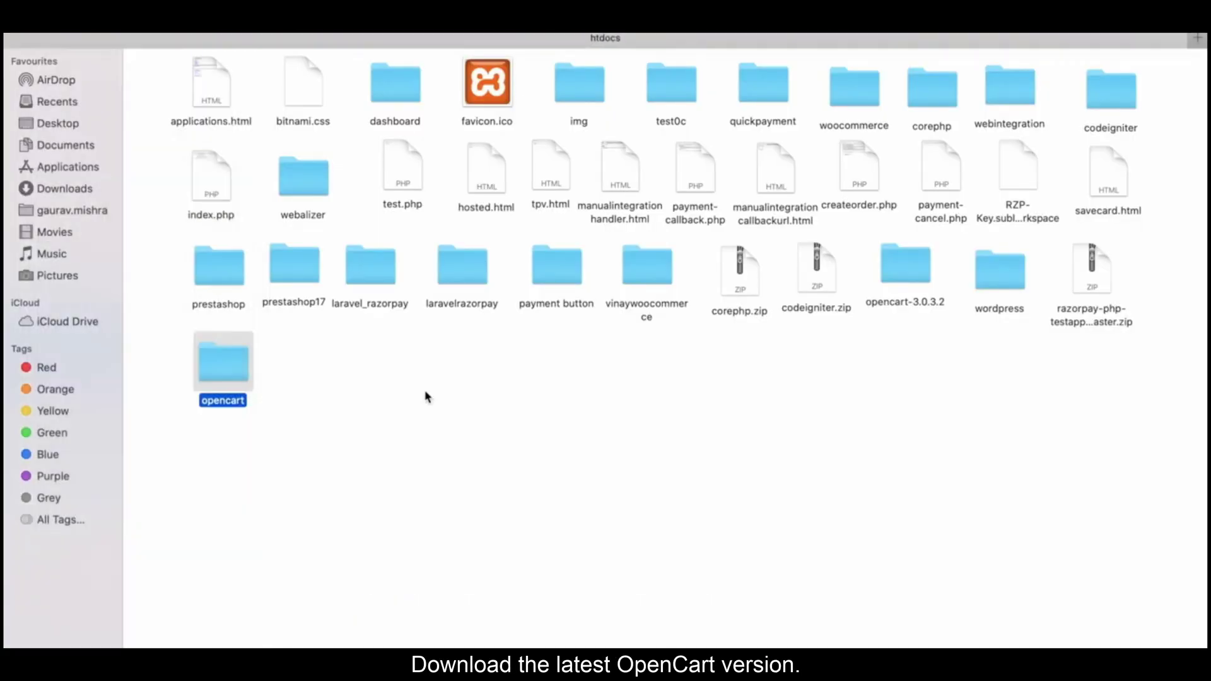
# Step: Unlock the opencart folder's info, give everyone Read & Write, and apply it to enclosed items
pyautogui.rightClick(213, 364)
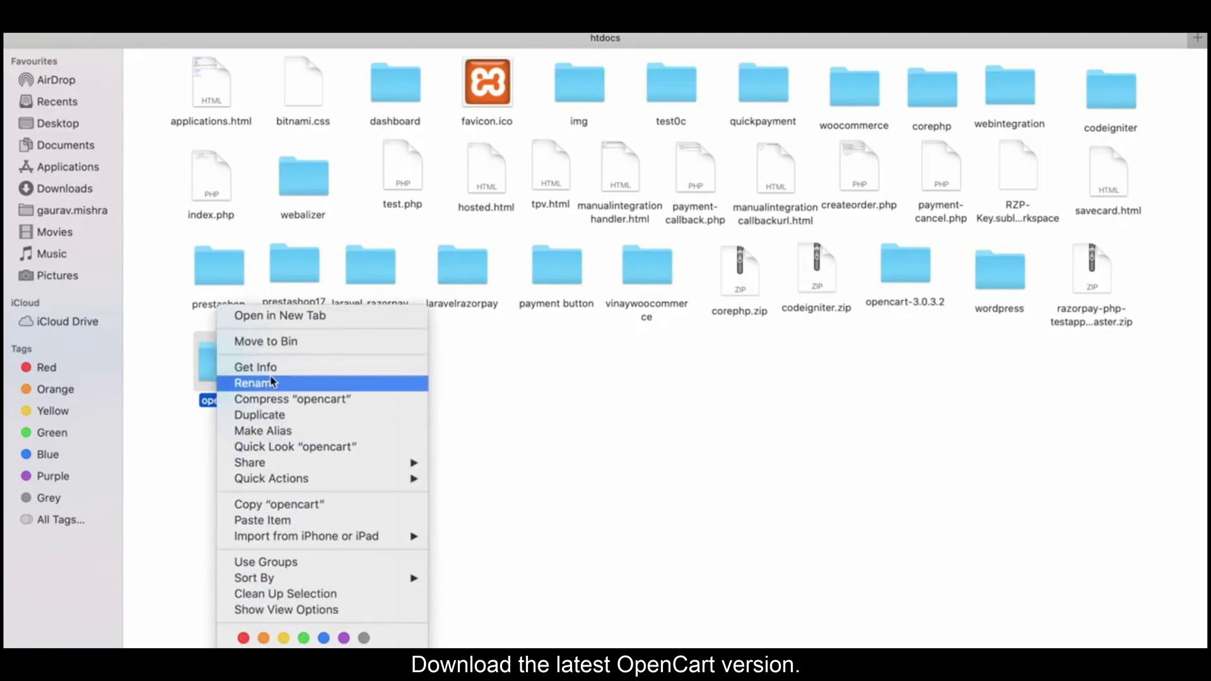
pyautogui.click(271, 367)
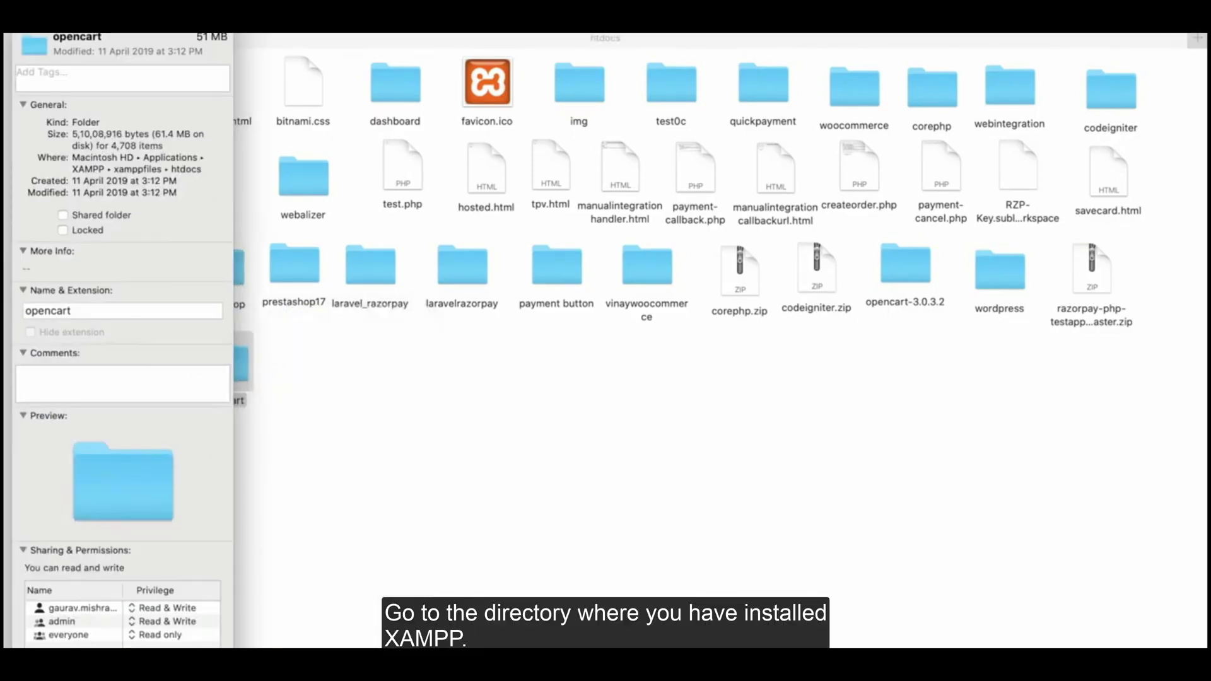
pyautogui.write('•')
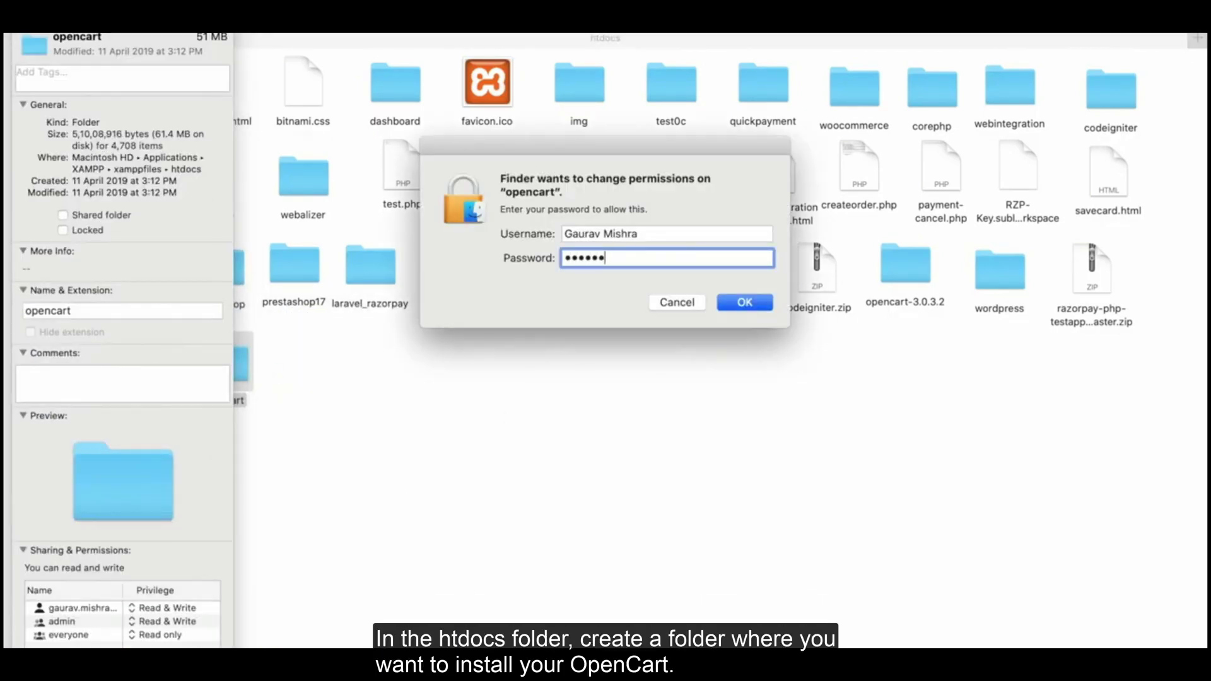
pyautogui.press('Return')
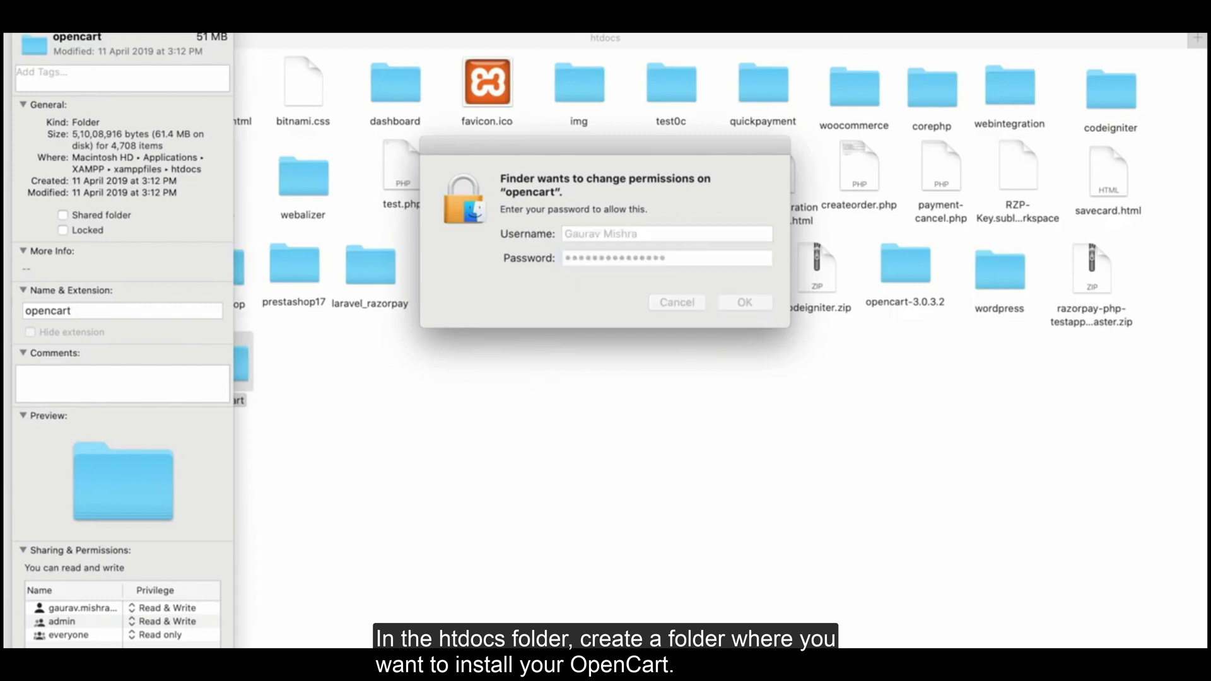
pyautogui.click(167, 635)
pyautogui.click(106, 623)
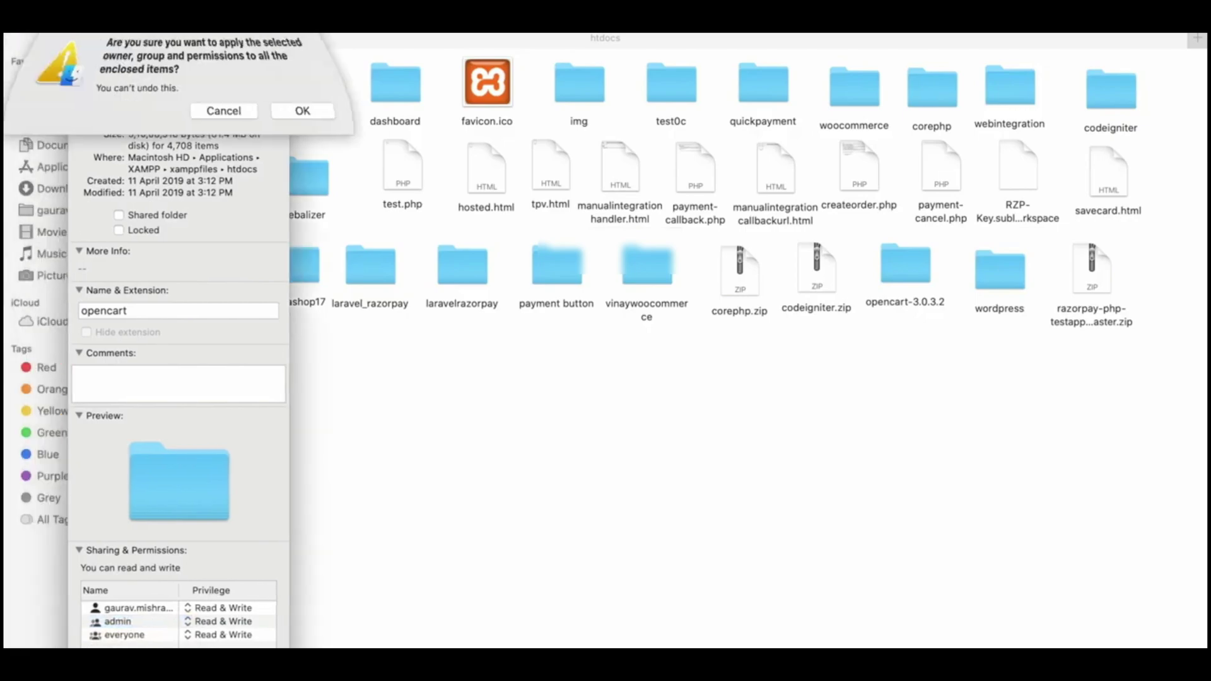
pyautogui.click(303, 108)
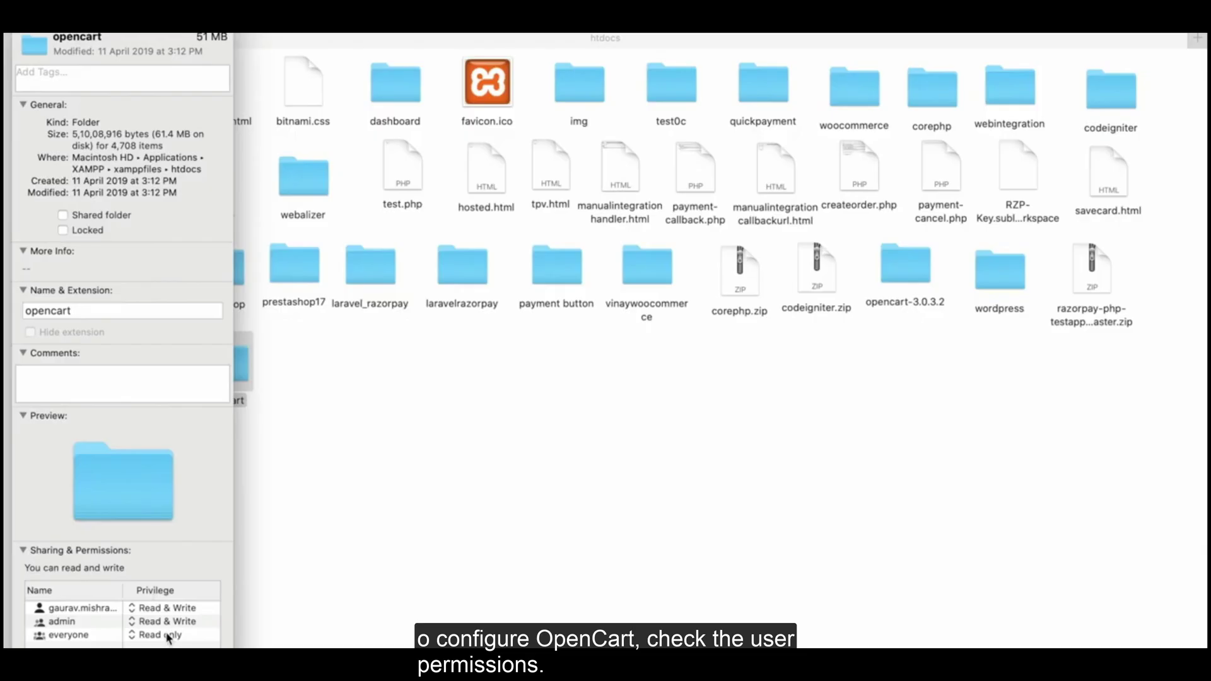
# Step: Confirm applying the Read & Write privilege to the opencart folder's enclosed items
pyautogui.click(167, 634)
pyautogui.click(107, 624)
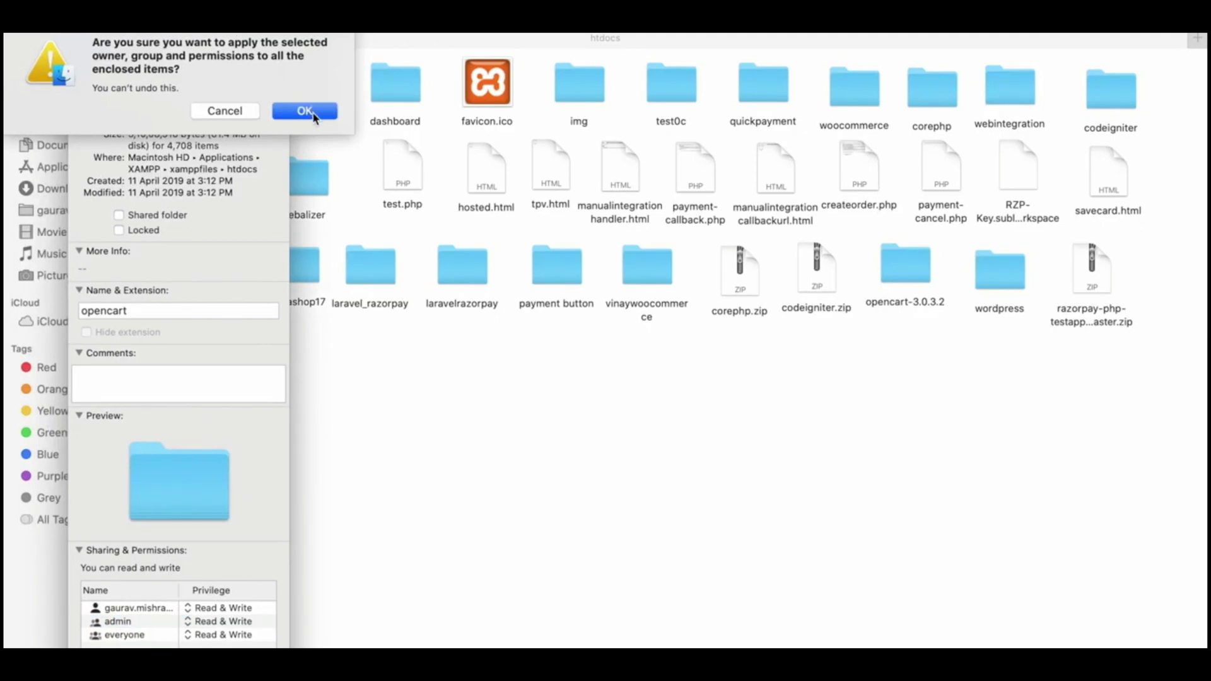
pyautogui.click(312, 114)
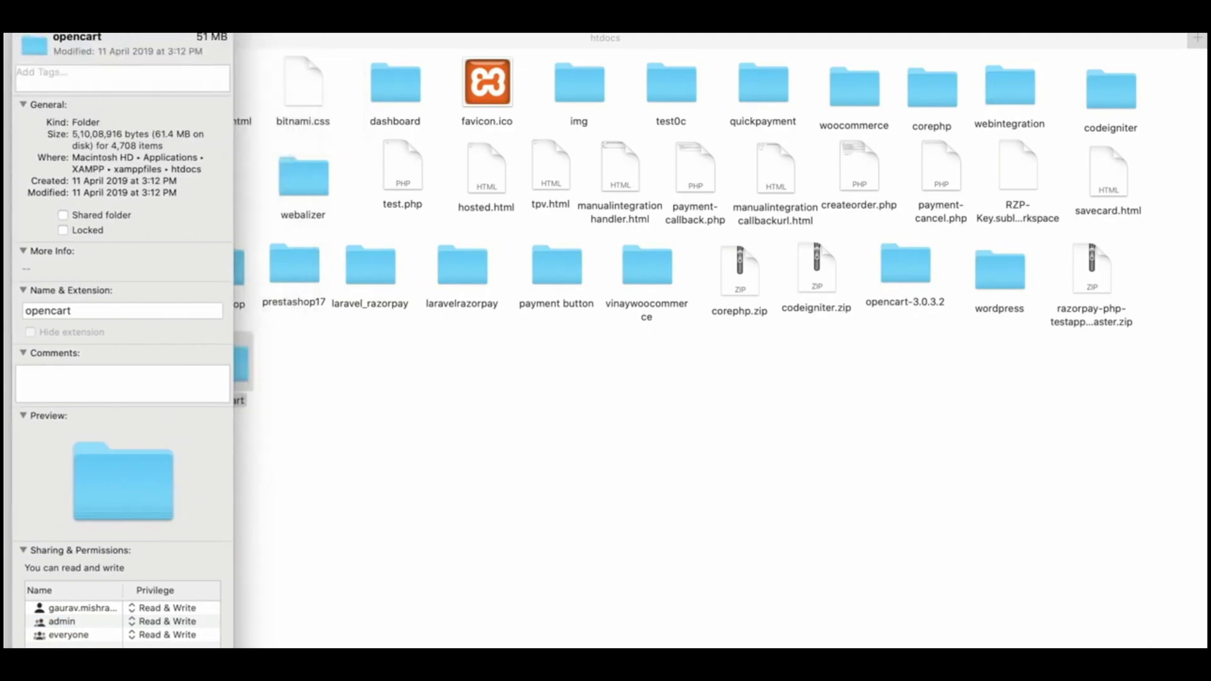
# Step: Close the opencart folder's Get Info window
pyautogui.click(76, 33)
pyautogui.press('Escape')
pyautogui.press('super+shift+slash')
pyautogui.press('Escape')
pyautogui.press('super+w')
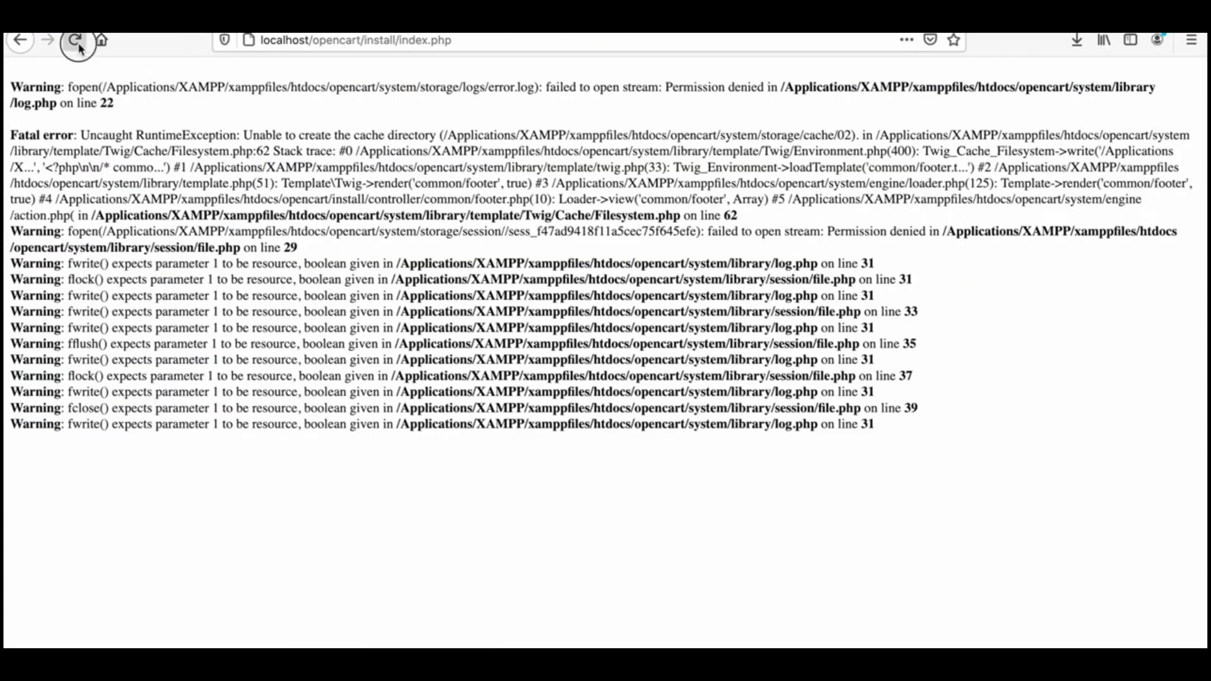
# Step: Reload the OpenCart installer, accept the license, and review the Pre-Installation directory checks
pyautogui.click(75, 40)
pyautogui.click(801, 437)
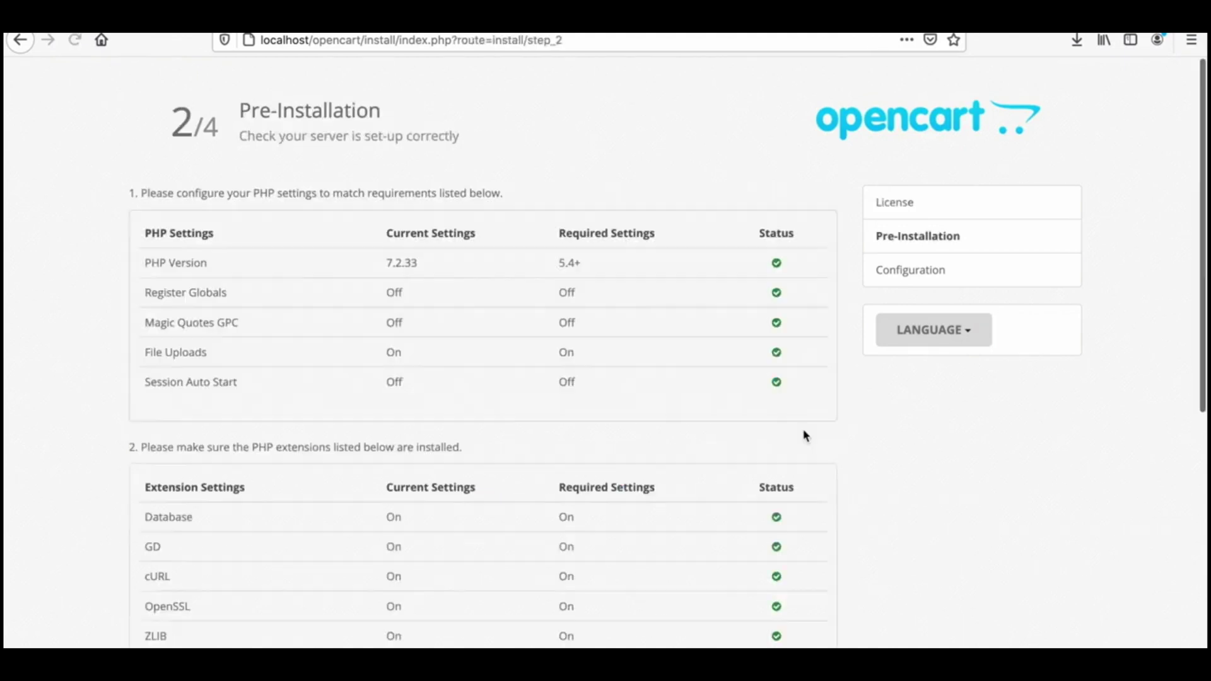
pyautogui.scroll(-10, 633, 400)
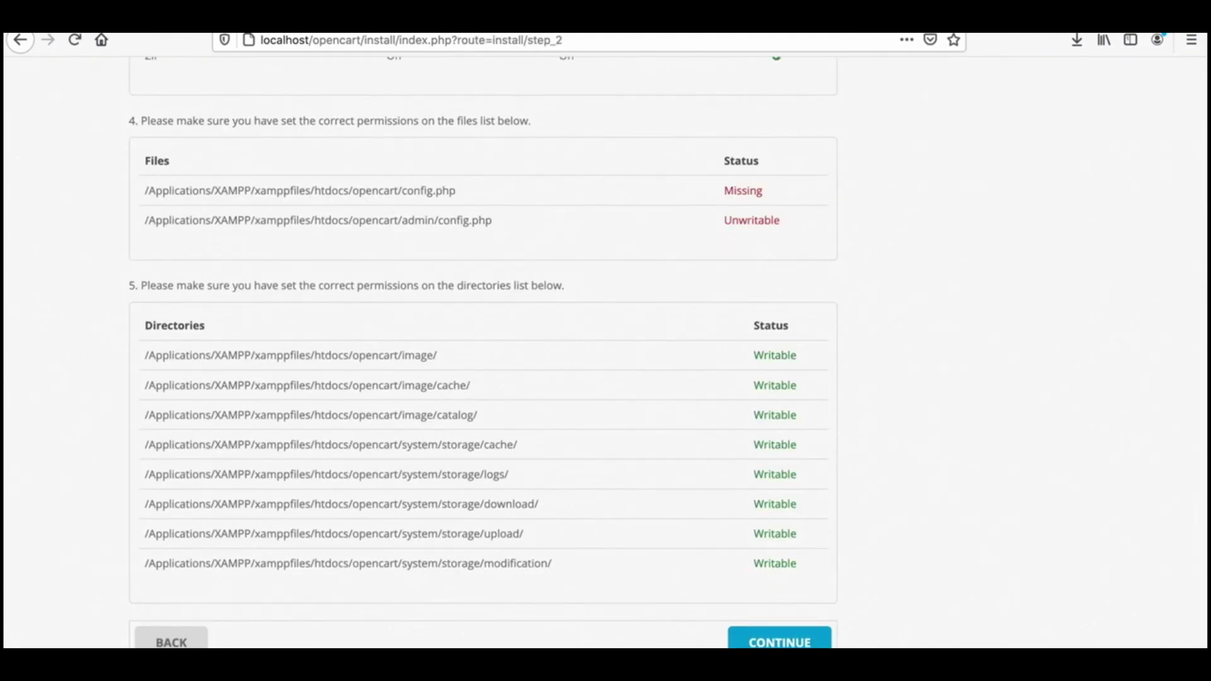
# Step: Rename config-dist.php in opencart/admin to config.php
pyautogui.click(289, 640)
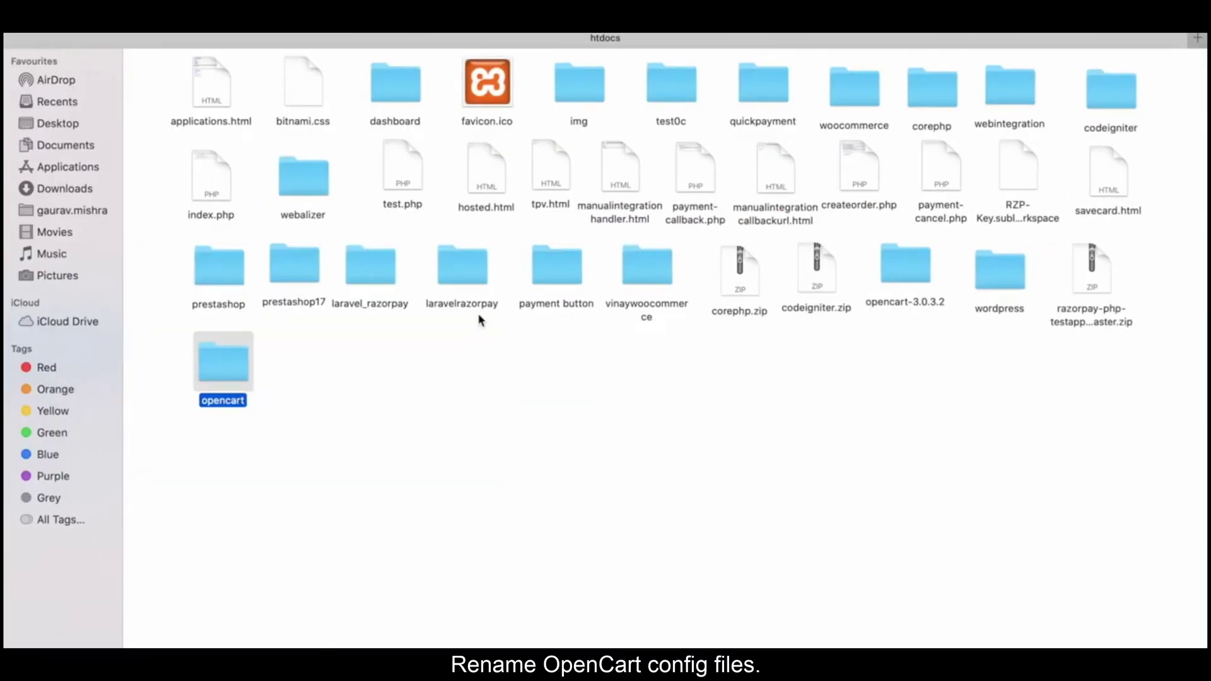
pyautogui.doubleClick(239, 361)
pyautogui.doubleClick(173, 89)
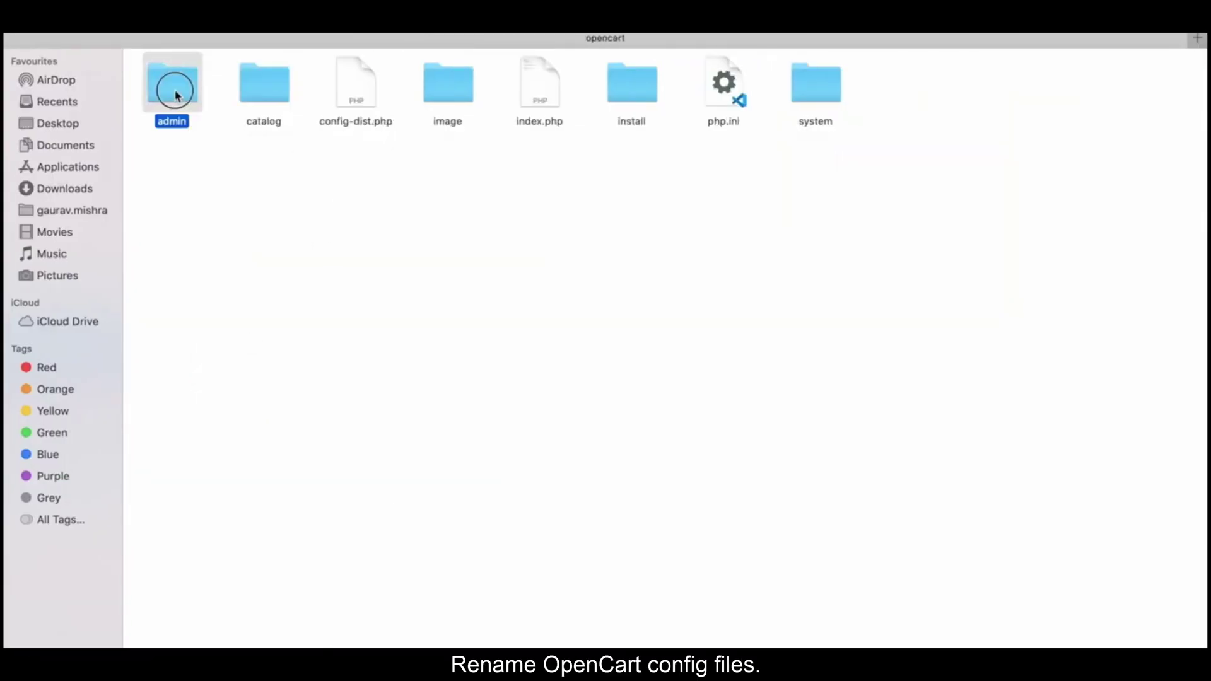
pyautogui.click(167, 104)
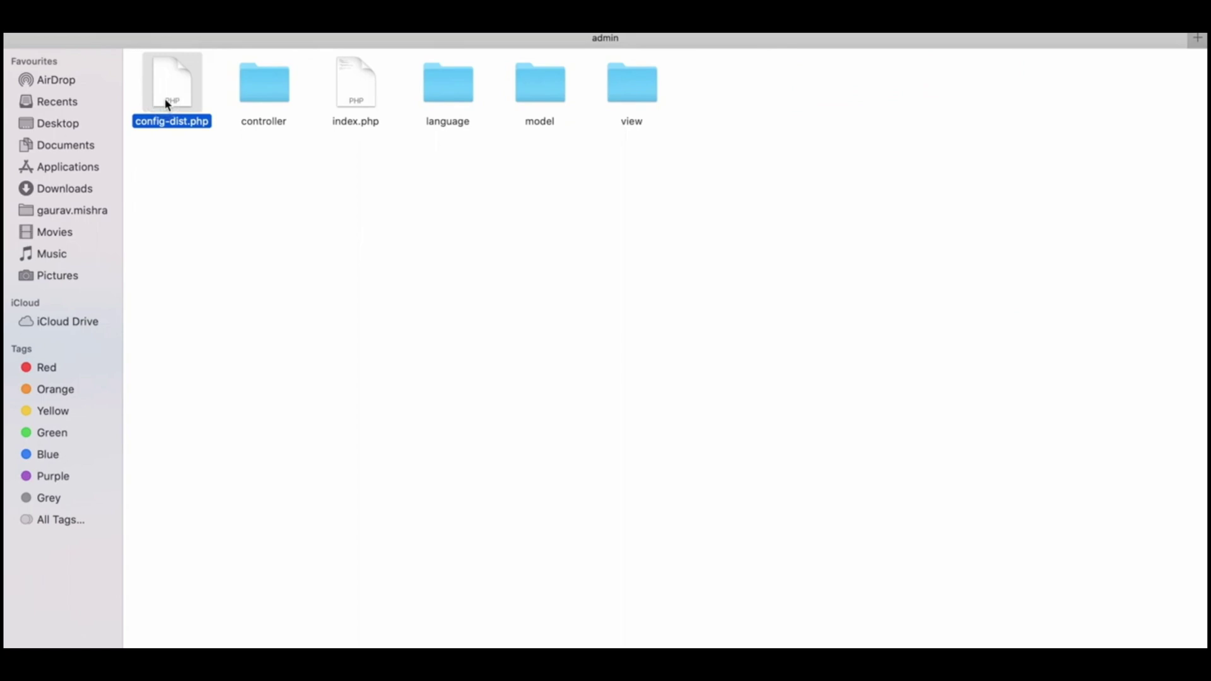
pyautogui.rightClick(168, 103)
pyautogui.moveTo(202, 122)
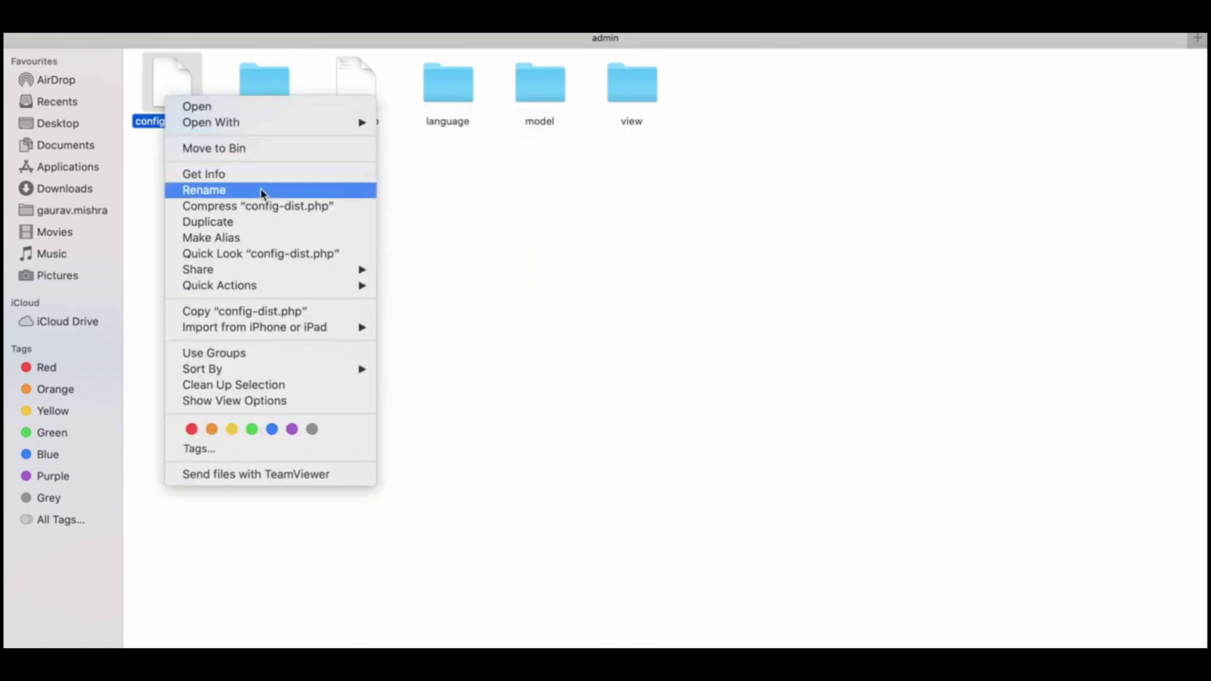
pyautogui.click(262, 189)
pyautogui.press('Right')
pyautogui.press('BackSpace')
pyautogui.press('BackSpace')
pyautogui.press('BackSpace')
pyautogui.press('BackSpace')
pyautogui.press('BackSpace')
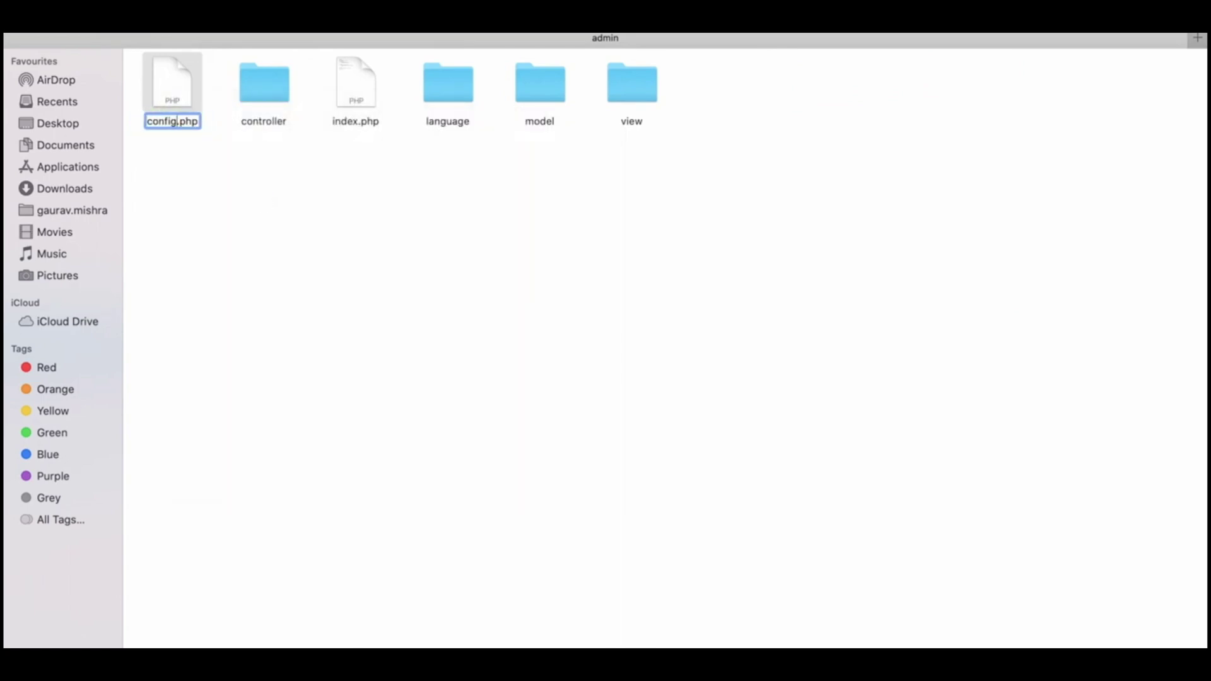
pyautogui.click(309, 222)
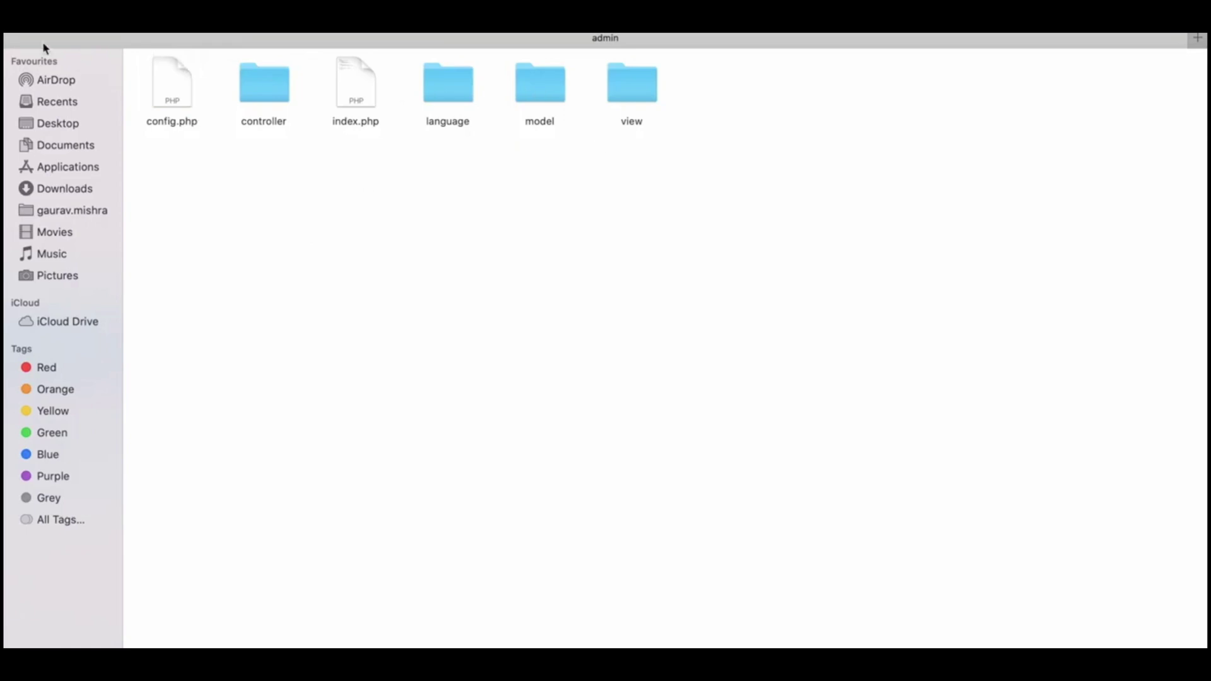
# Step: Rename config-dist.php in the root opencart folder to config.php
pyautogui.press('super+Up')
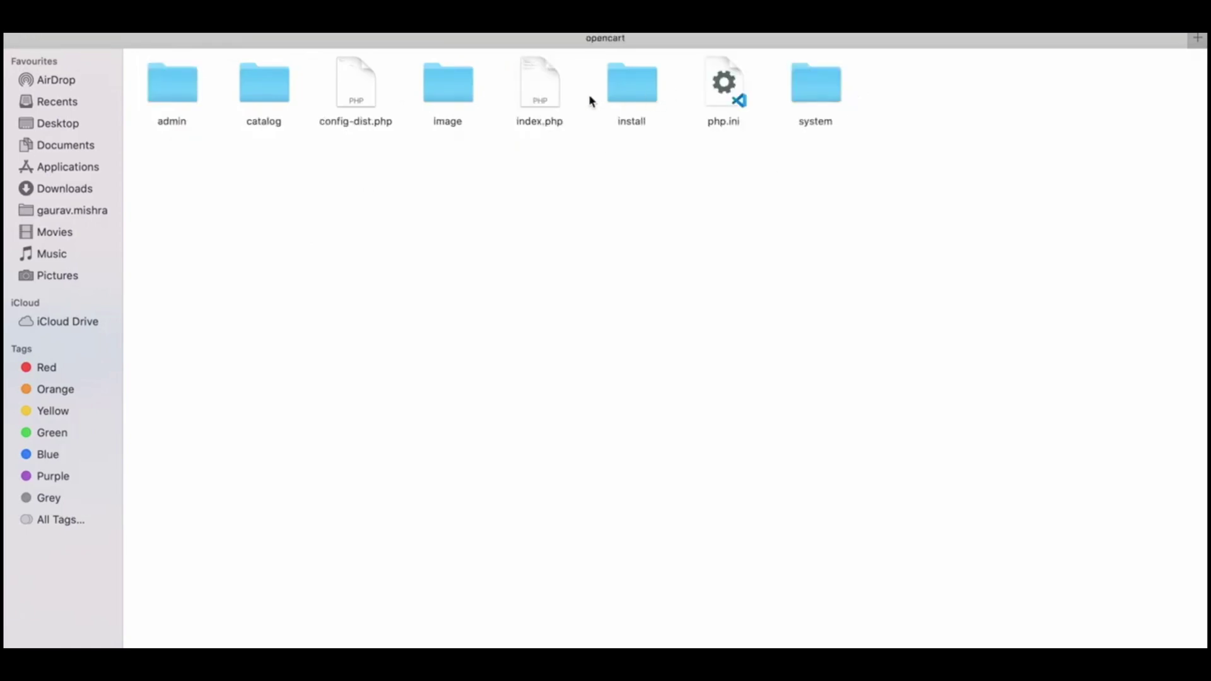
pyautogui.rightClick(377, 96)
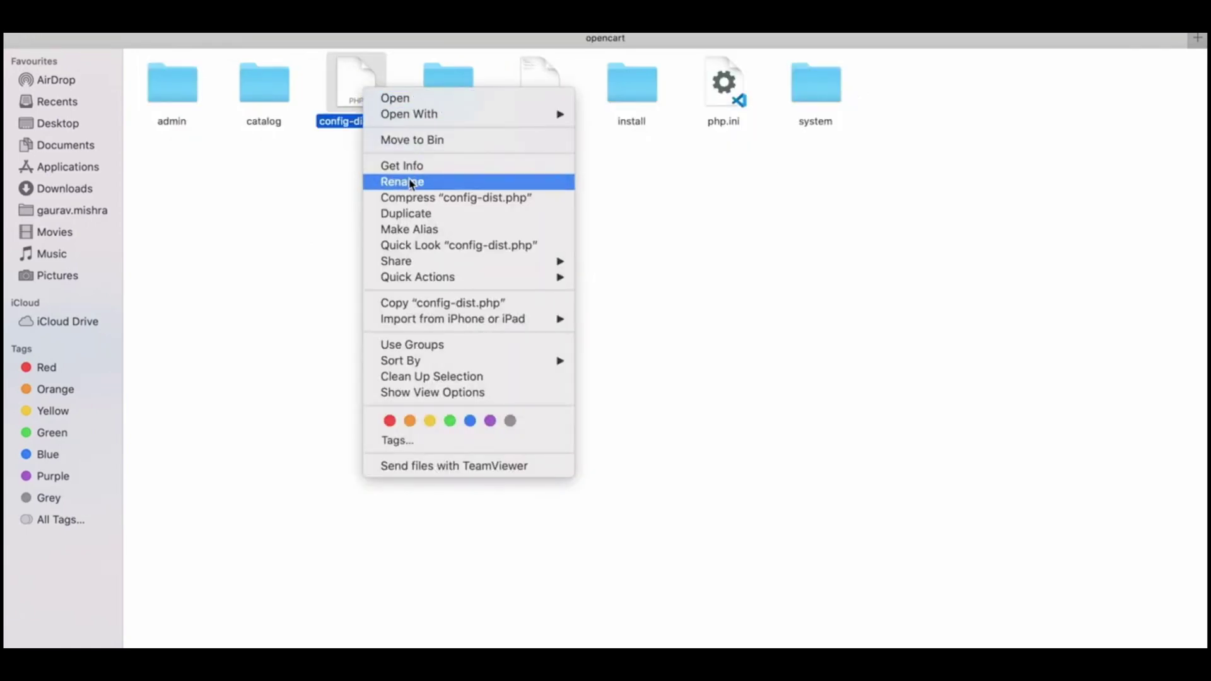
pyautogui.click(409, 181)
pyautogui.click(373, 121)
pyautogui.press('BackSpace')
pyautogui.press('BackSpace')
pyautogui.press('BackSpace')
pyautogui.press('BackSpace')
pyautogui.press('BackSpace')
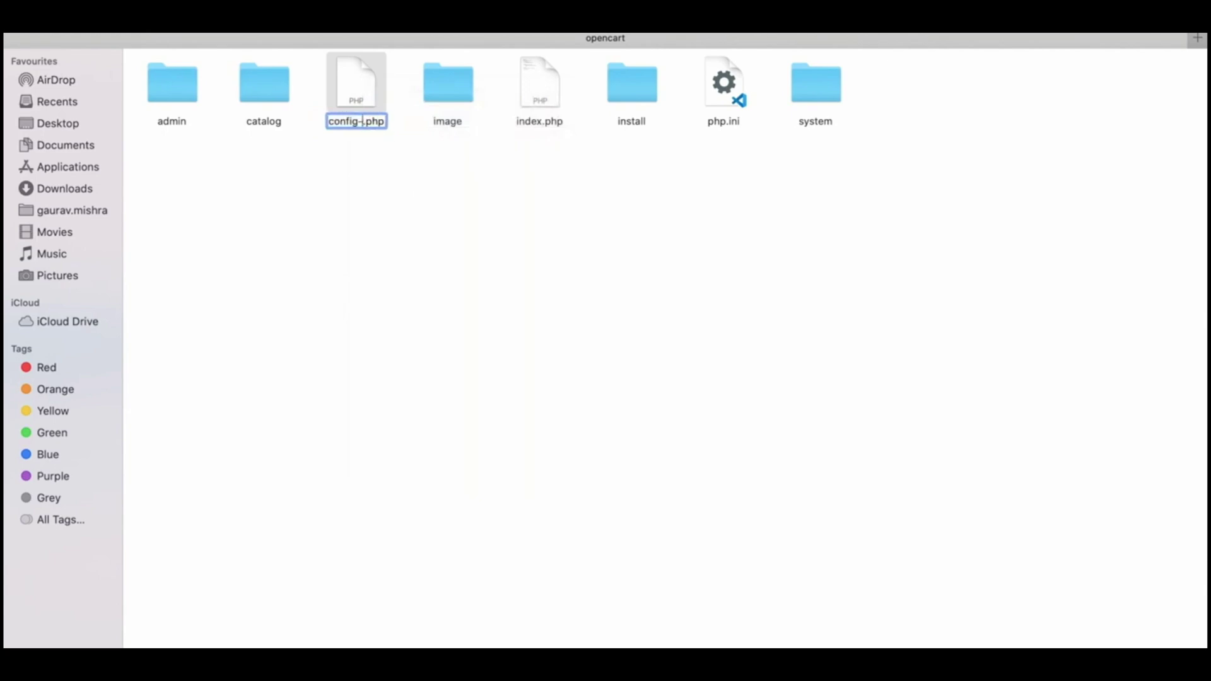
pyautogui.press('Return')
# Step: Recheck the installer's file permissions and continue to the step 3 Configuration page
pyautogui.press('super+Tab')
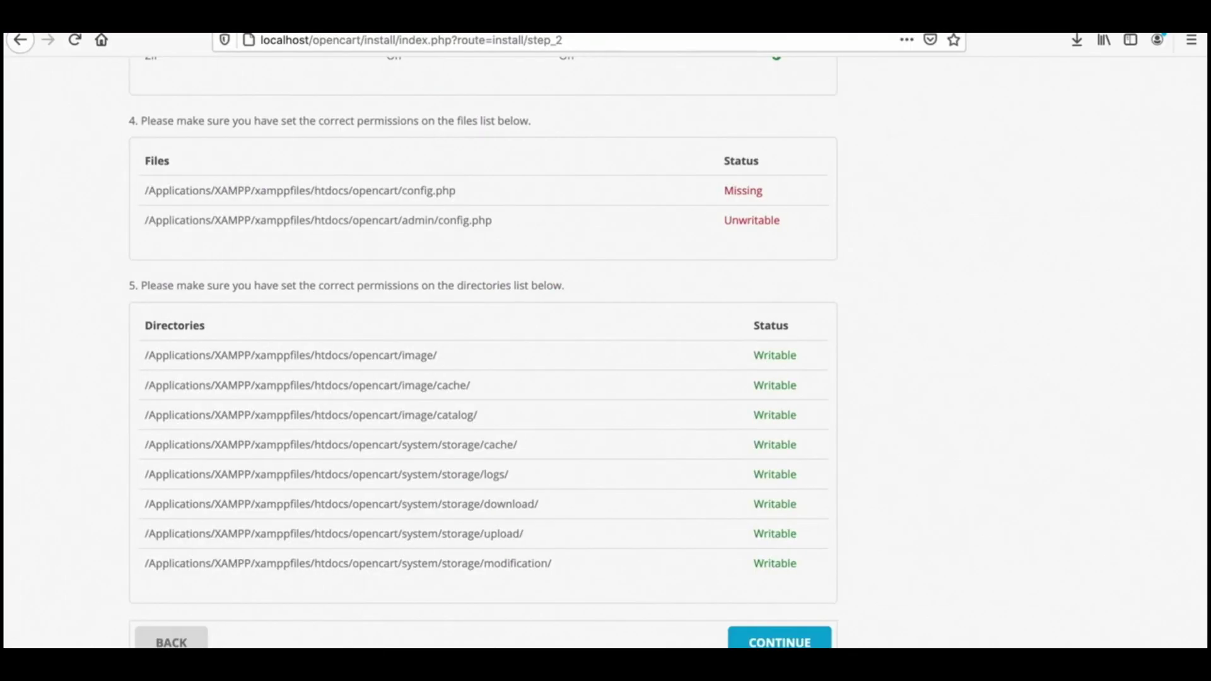
pyautogui.click(73, 42)
pyautogui.click(75, 40)
pyautogui.click(782, 638)
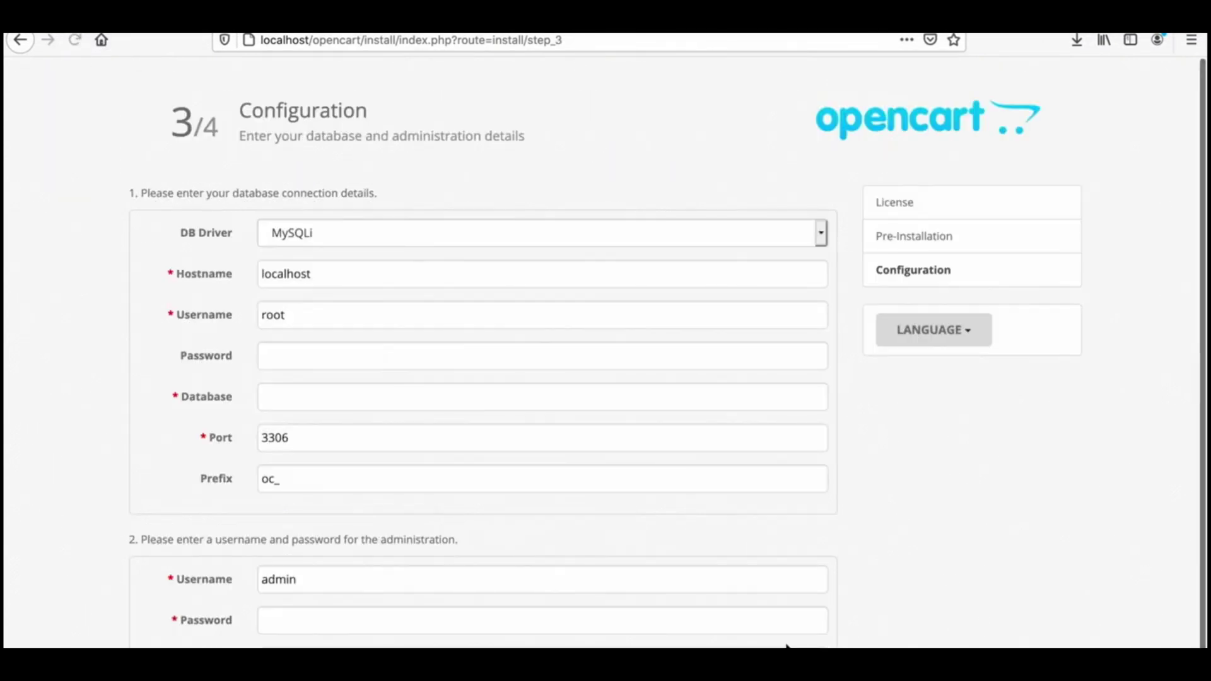
# Step: Load localhost/phpmyadmin in a new browser tab
pyautogui.hotkey('ctrl', 't')
pyautogui.write('local')
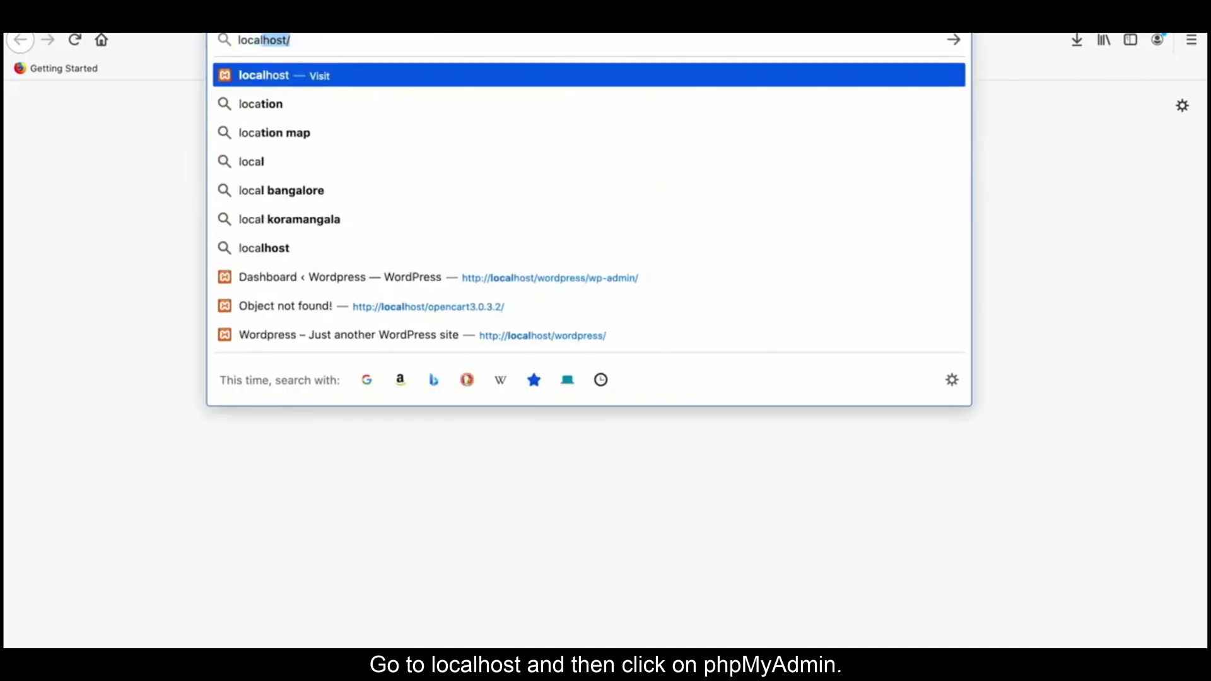
pyautogui.write('host/php')
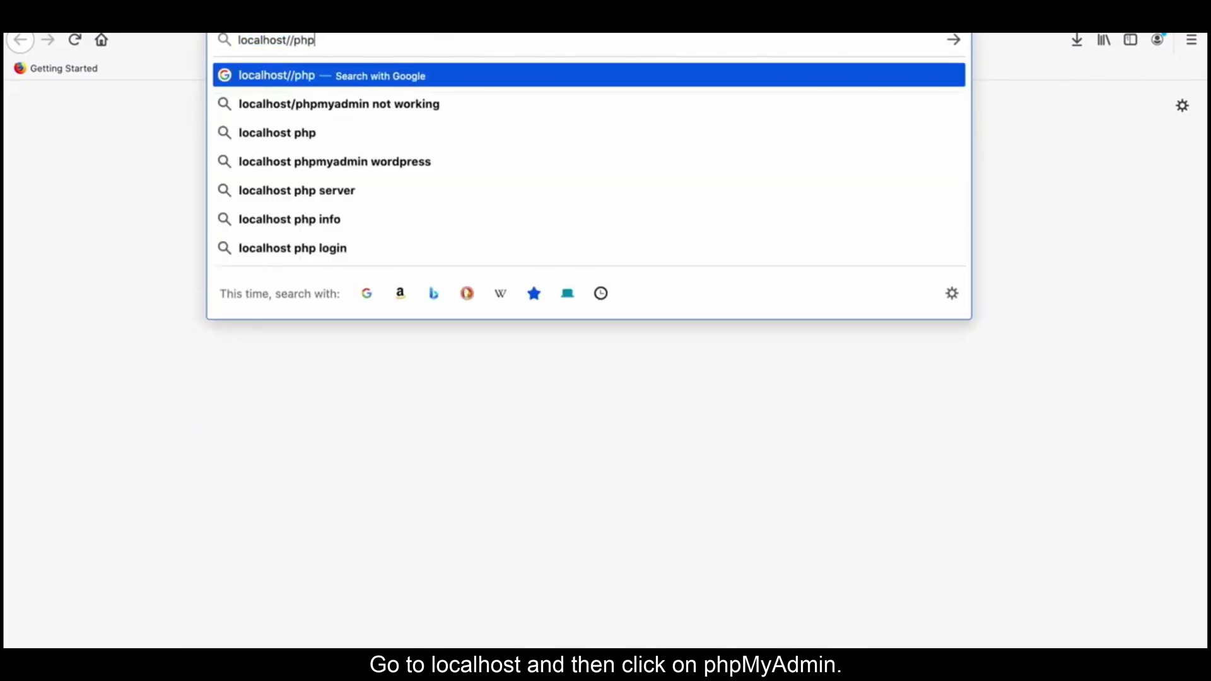
pyautogui.press('BackSpace')
pyautogui.press('BackSpace')
pyautogui.press('BackSpace')
pyautogui.write('phpmyadmin')
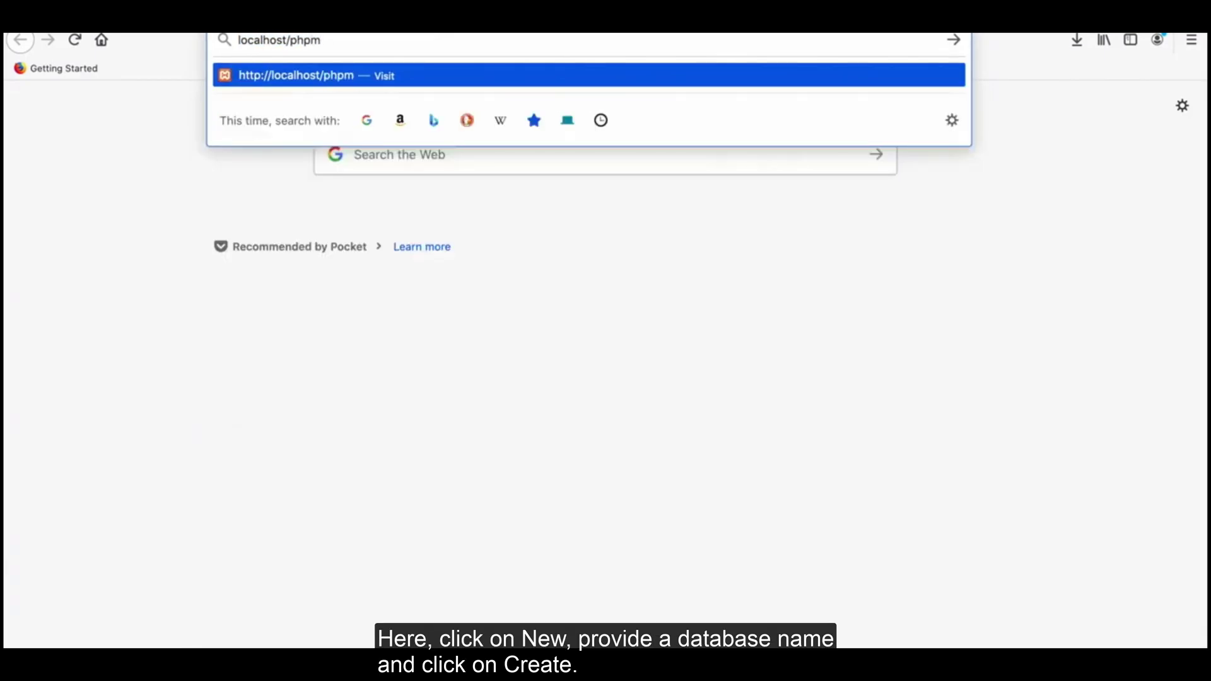
pyautogui.press('Return')
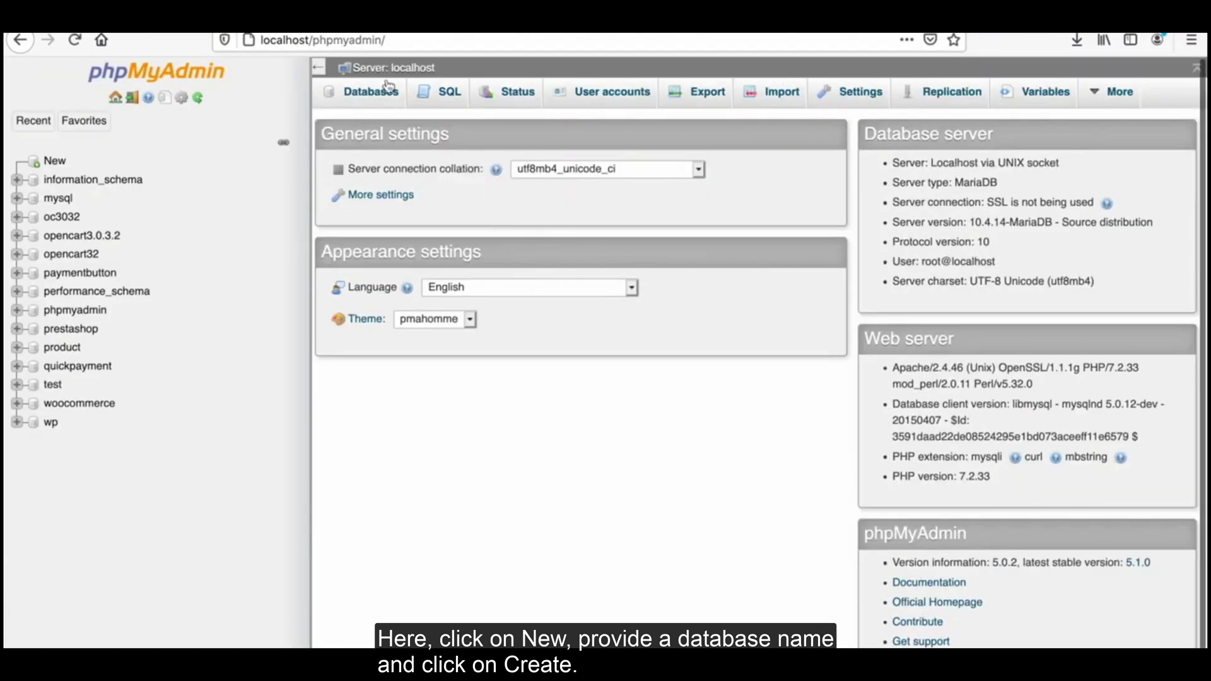
# Step: Create a new phpMyAdmin database named oc from the Databases tab
pyautogui.click(389, 87)
pyautogui.click(381, 219)
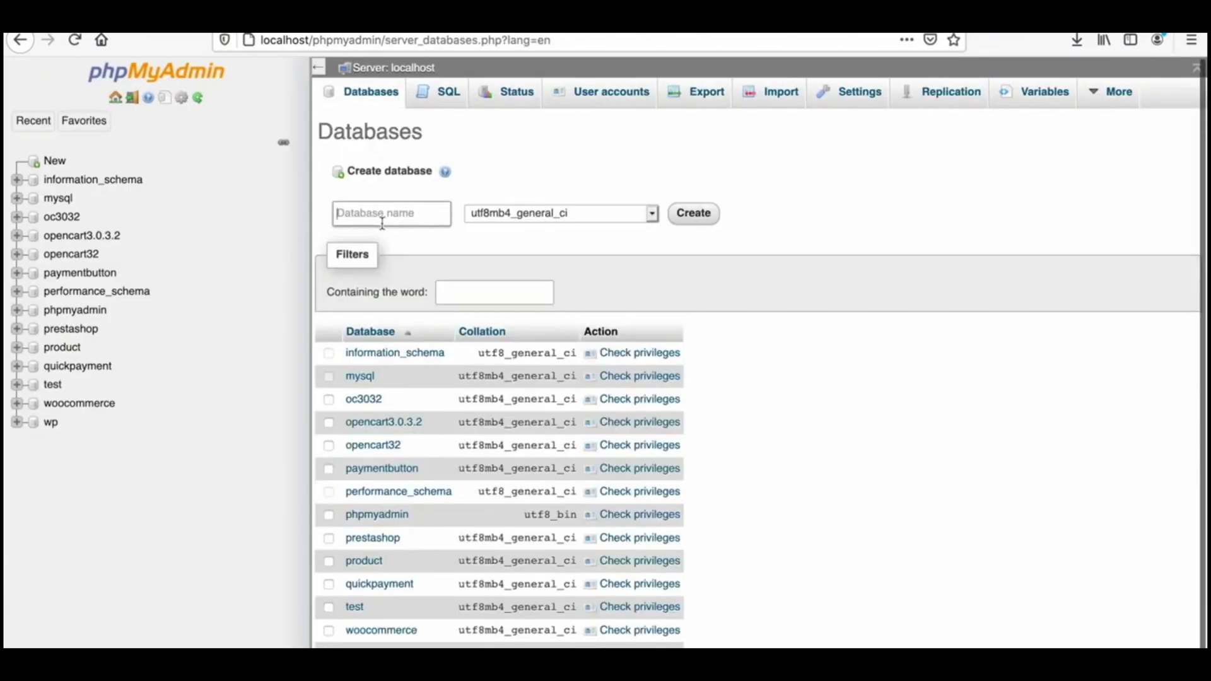
pyautogui.write('oc')
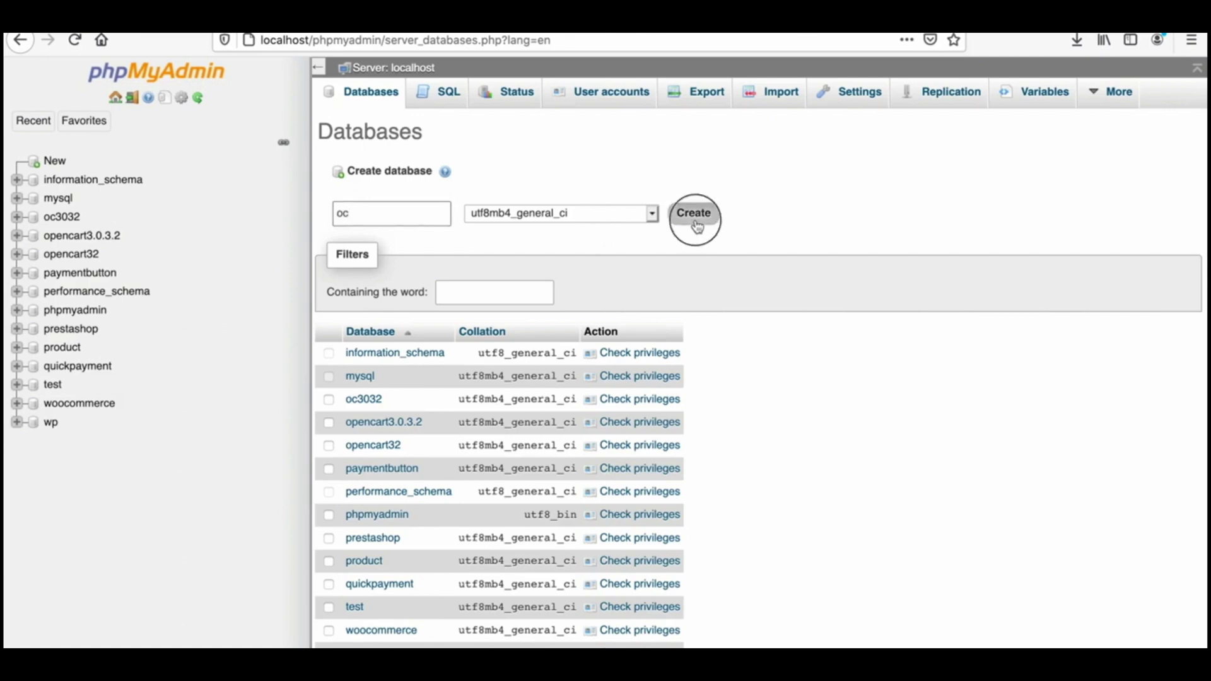
pyautogui.click(694, 215)
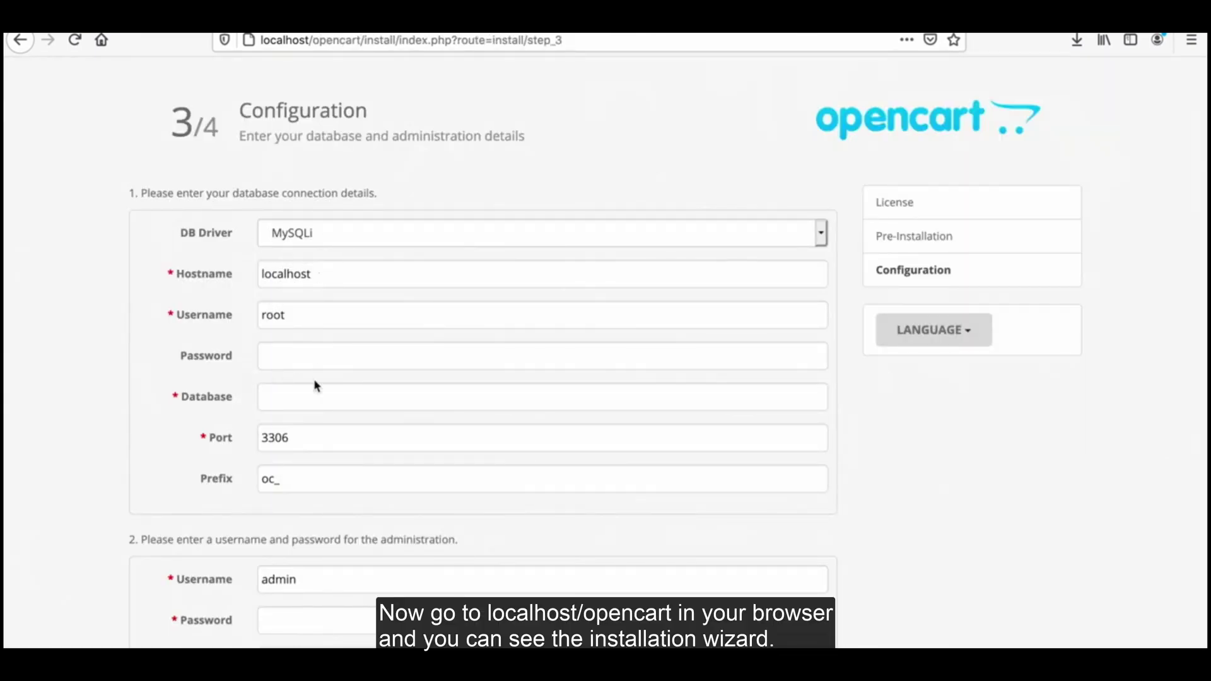
# Step: Enter database name 'ooc' and the administrator password, then submit the configuration
pyautogui.click(303, 406)
pyautogui.write('ooc')
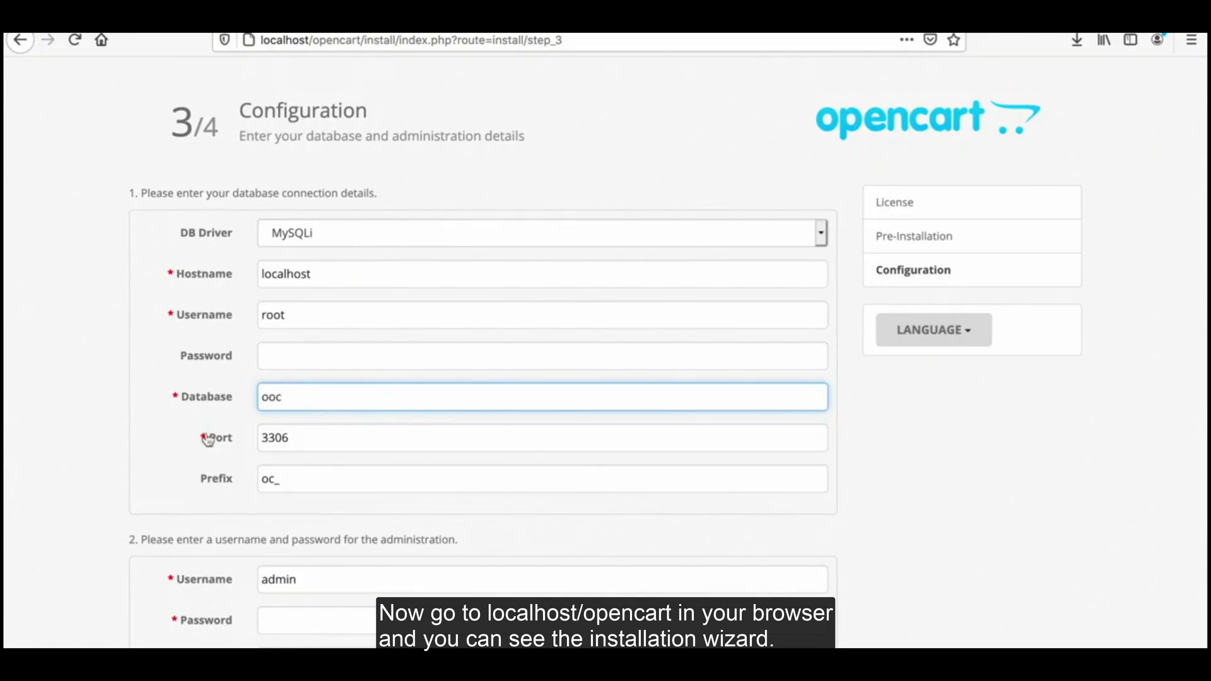
pyautogui.click(302, 623)
pyautogui.write('admin')
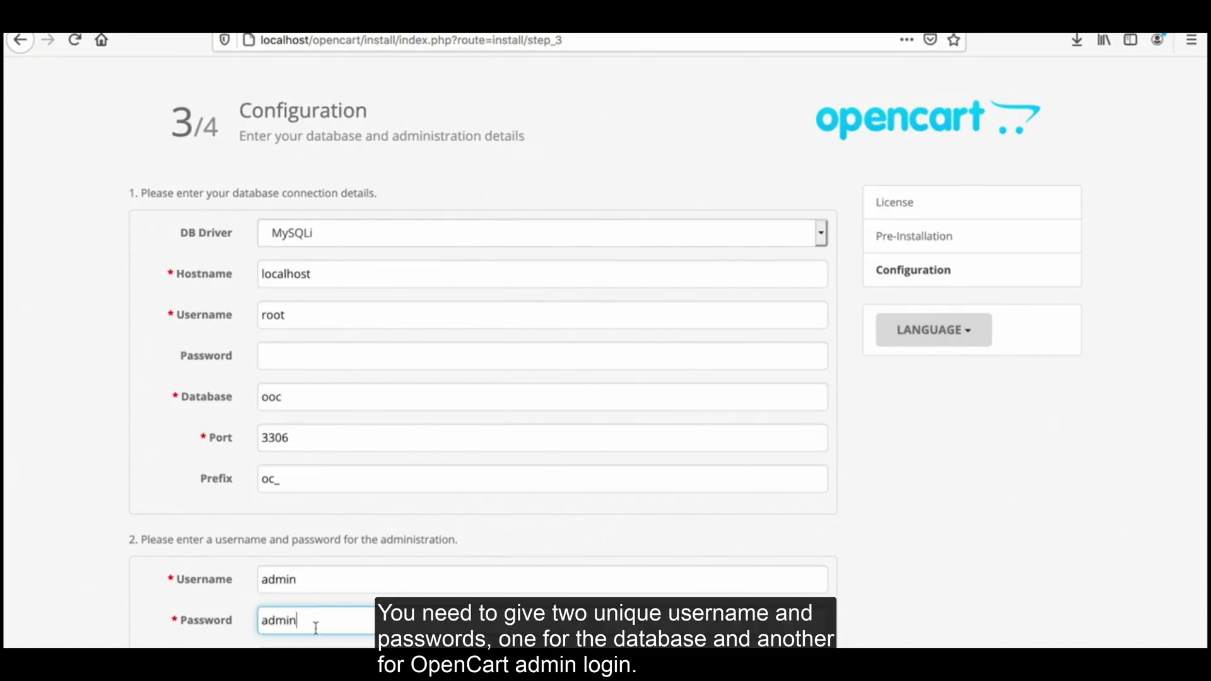
pyautogui.scroll(-2, 543, 379)
pyautogui.press('Return')
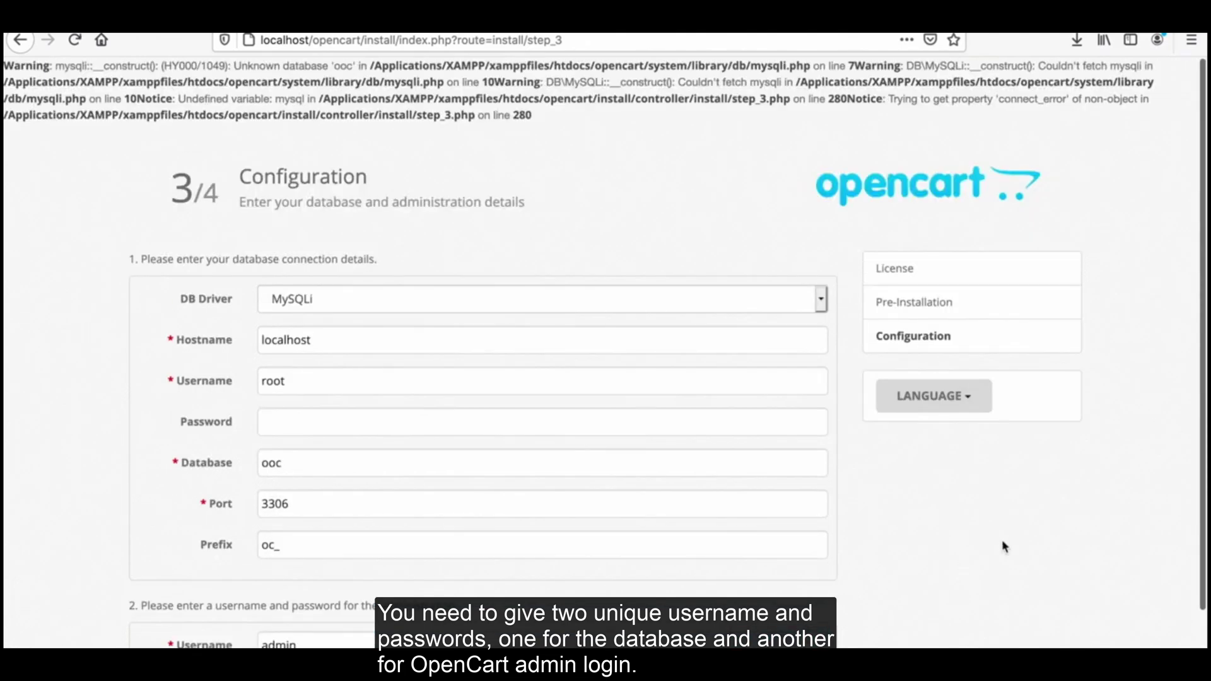
# Step: Correct the database name to 'oc' and resubmit to complete the installation
pyautogui.click(272, 465)
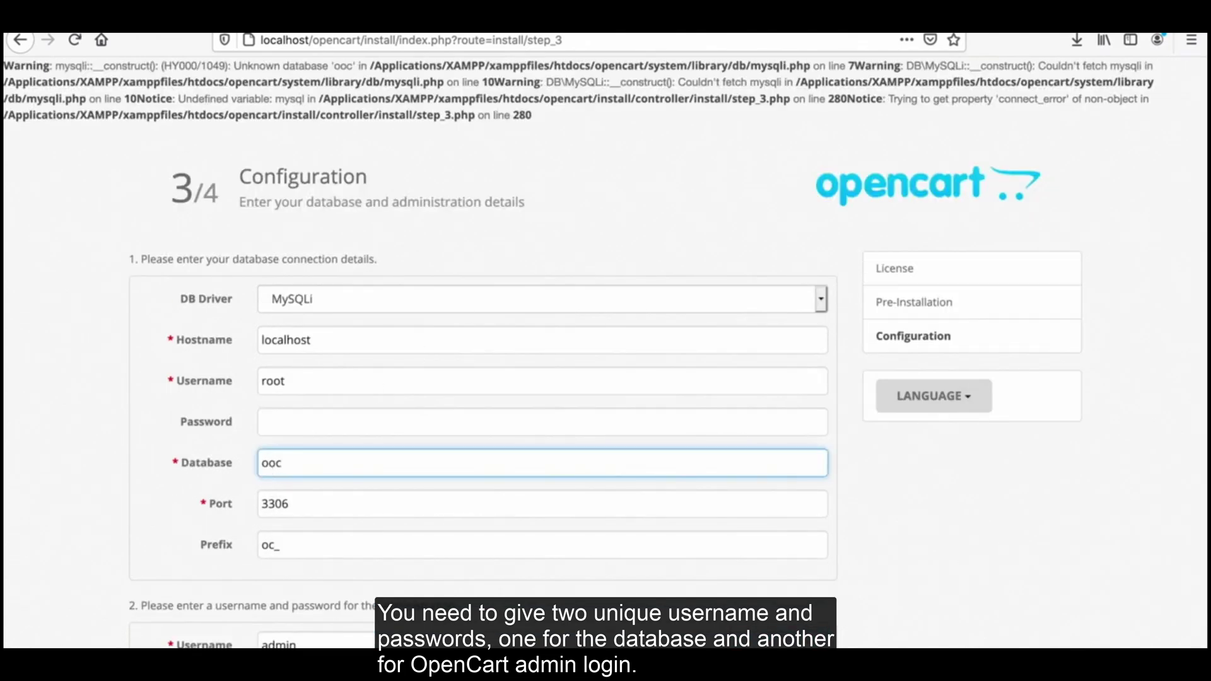
pyautogui.press('BackSpace')
pyautogui.scroll(-3, 565, 493)
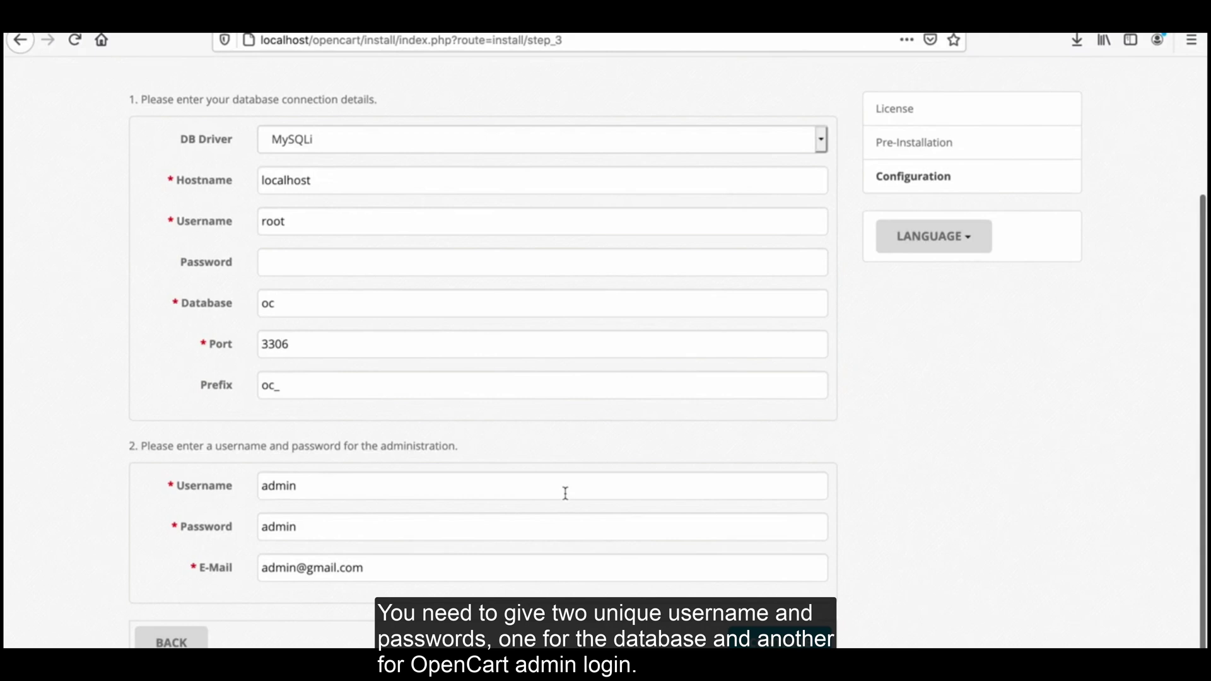
pyautogui.press('Return')
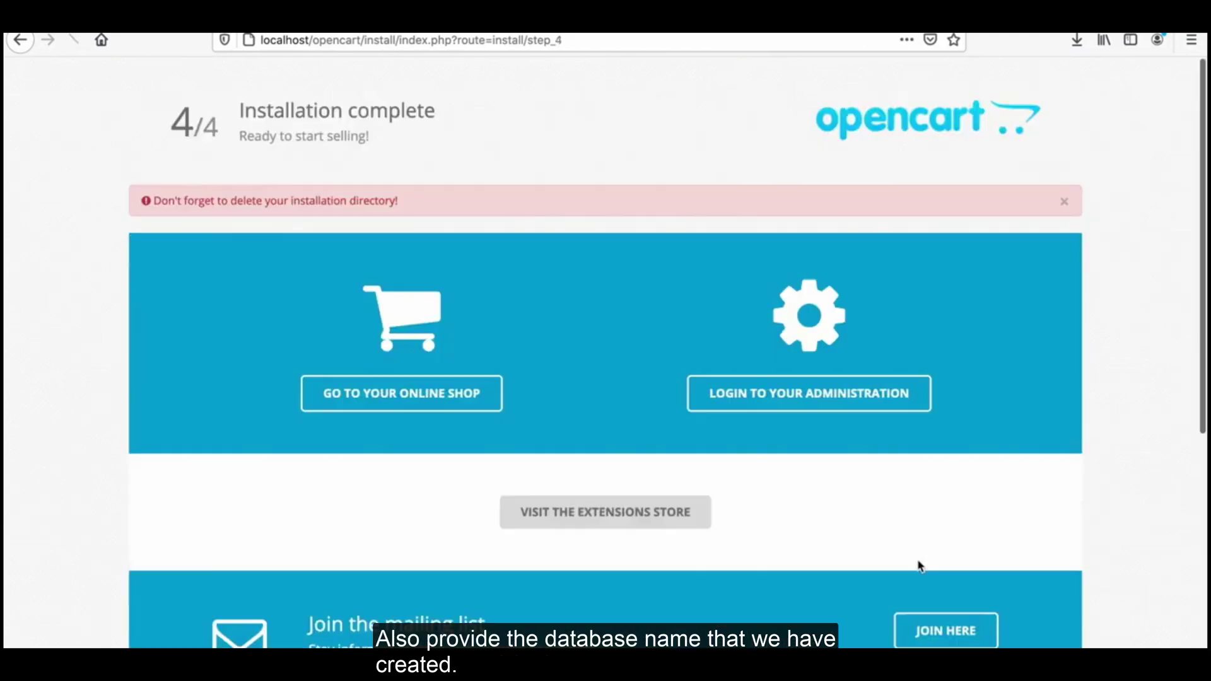
# Step: Highlight the 'delete your installation directory' reminder and switch to the opencart folder in Finder
pyautogui.moveTo(160, 197); pyautogui.dragTo(410, 209)
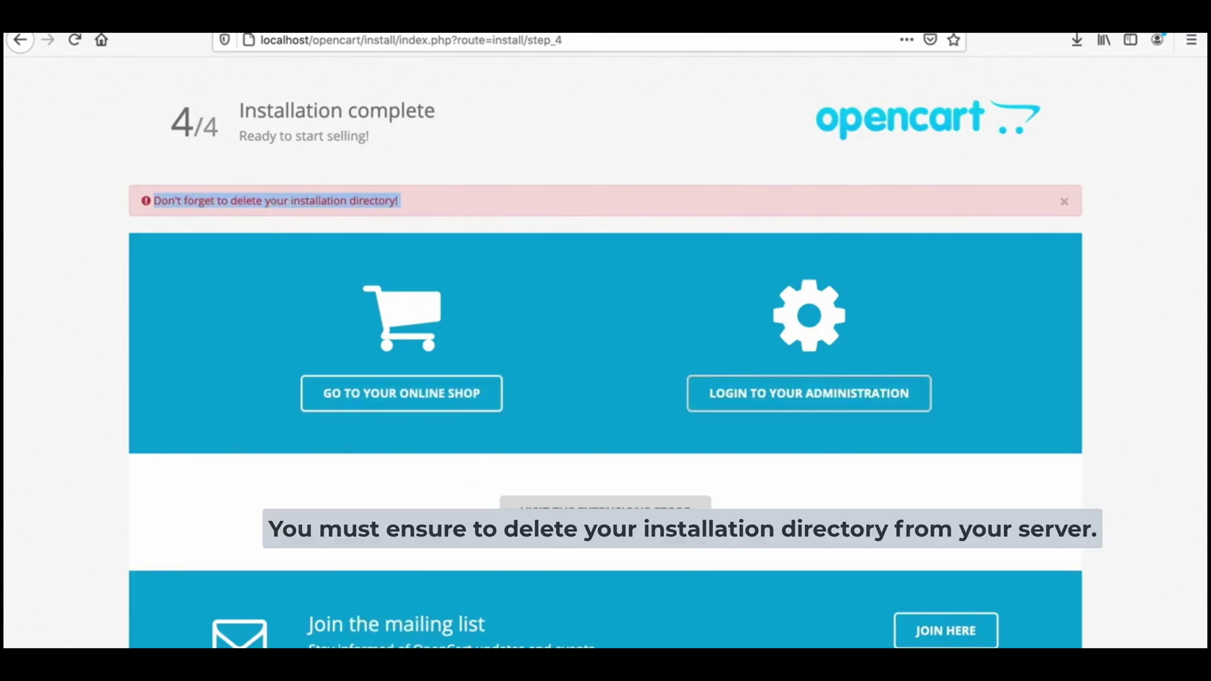
pyautogui.press('super+Tab')
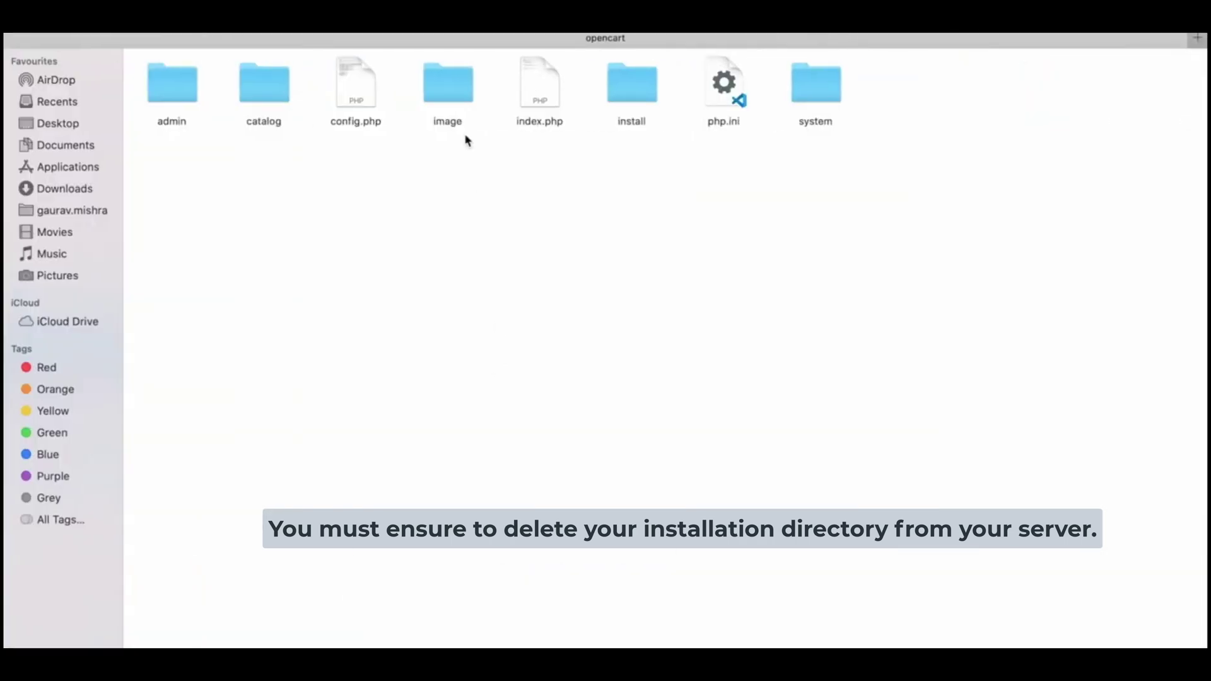
# Step: Move the install folder from the opencart directory to the Bin and return to Firefox
pyautogui.click(634, 98)
pyautogui.rightClick(634, 98)
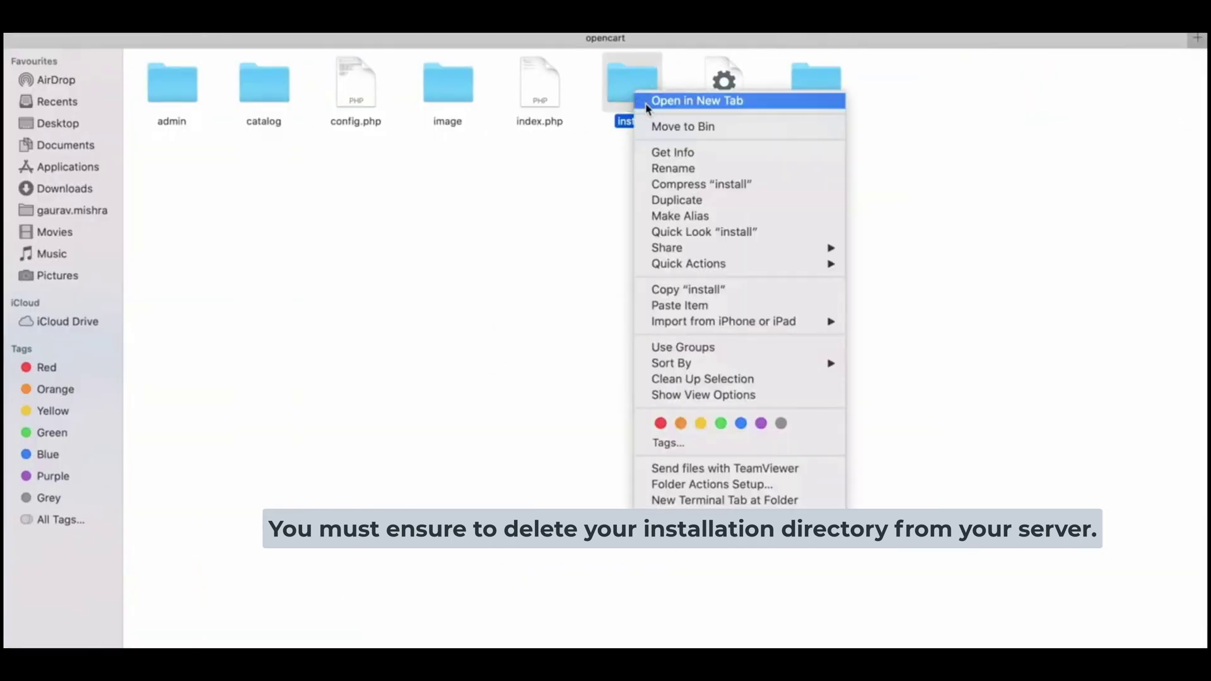
pyautogui.click(694, 125)
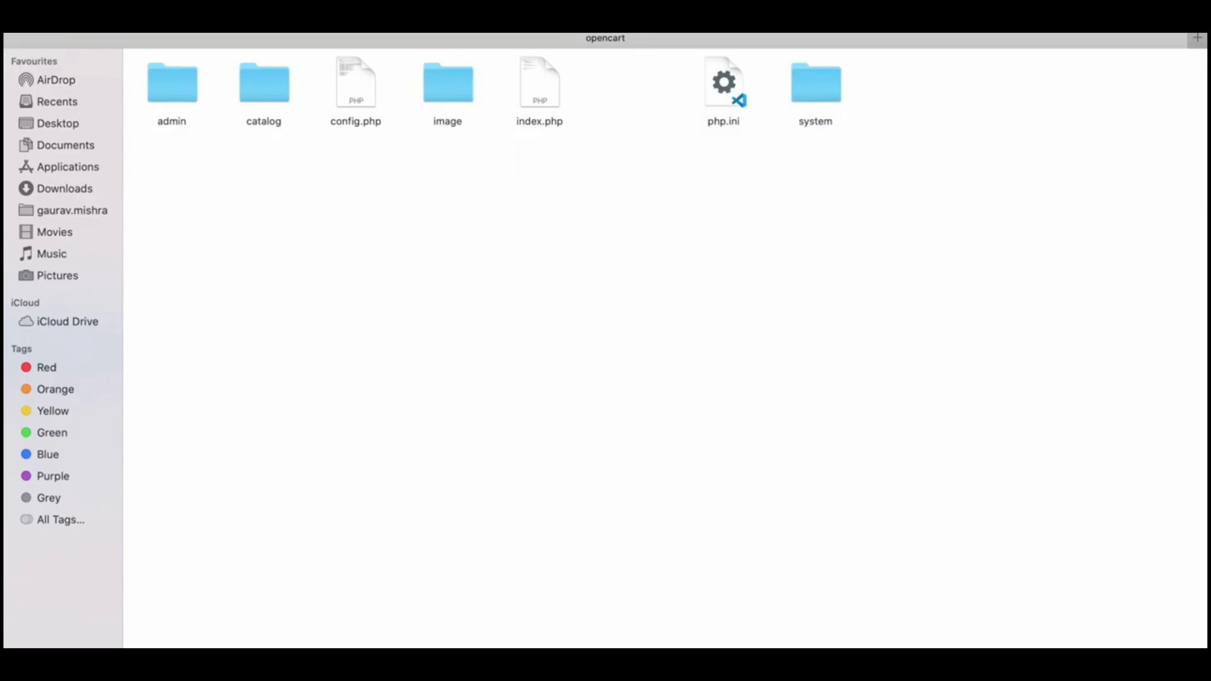
pyautogui.press('super+Tab')
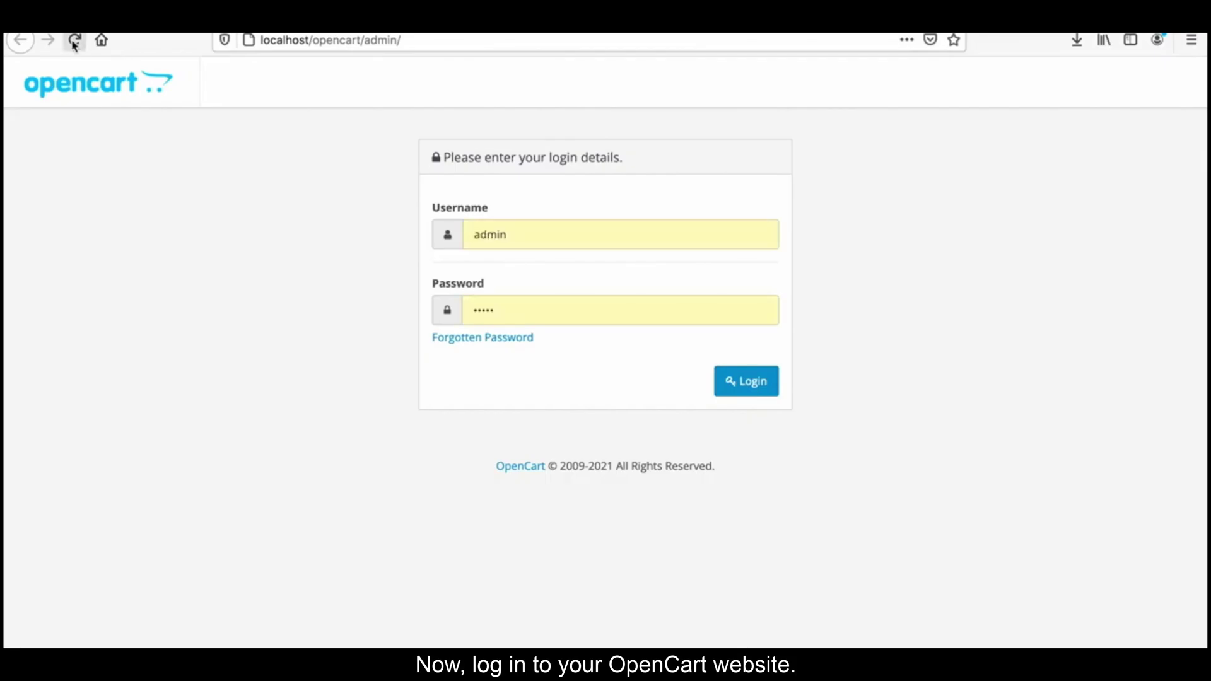
# Step: Log in to the OpenCart admin and list the Payments extensions under Extensions
pyautogui.click(760, 383)
pyautogui.click(94, 236)
pyautogui.click(90, 338)
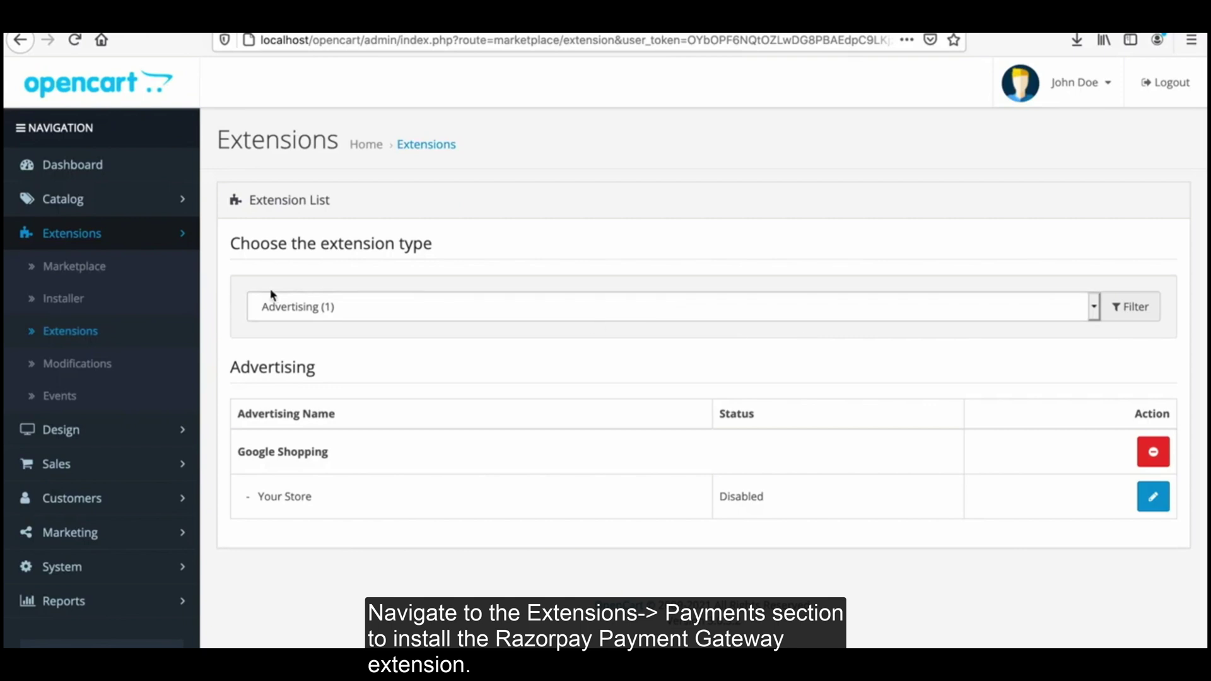
pyautogui.click(326, 307)
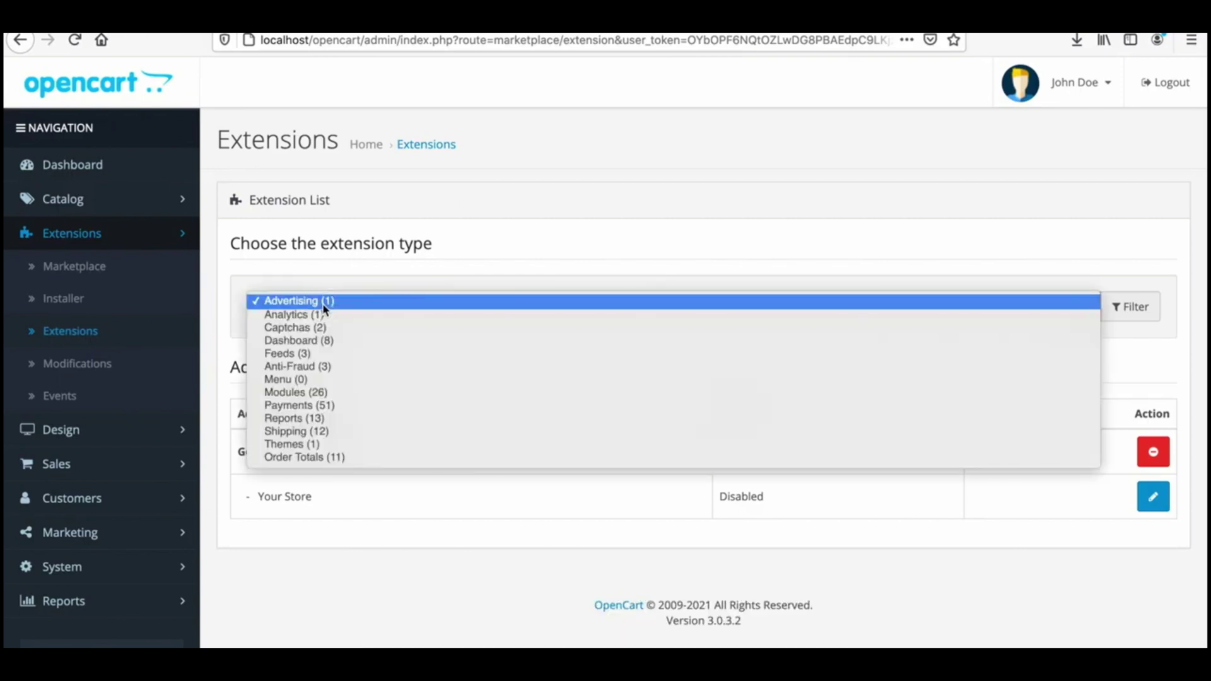
pyautogui.click(333, 406)
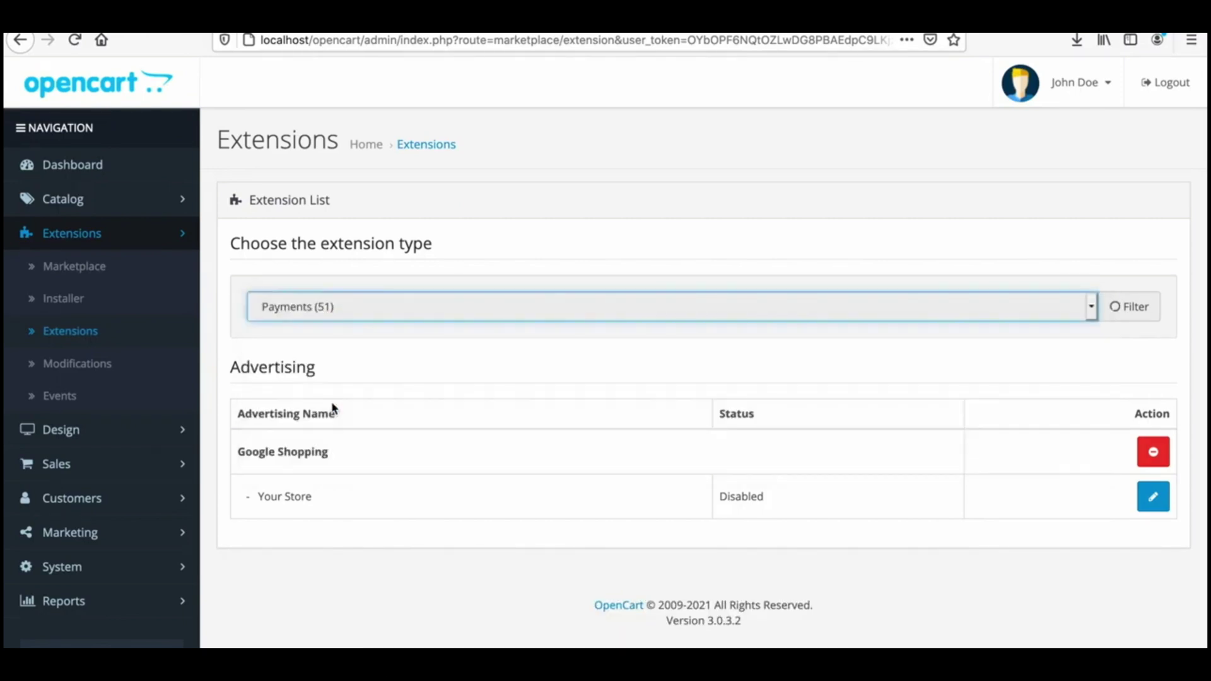
pyautogui.click(662, 378)
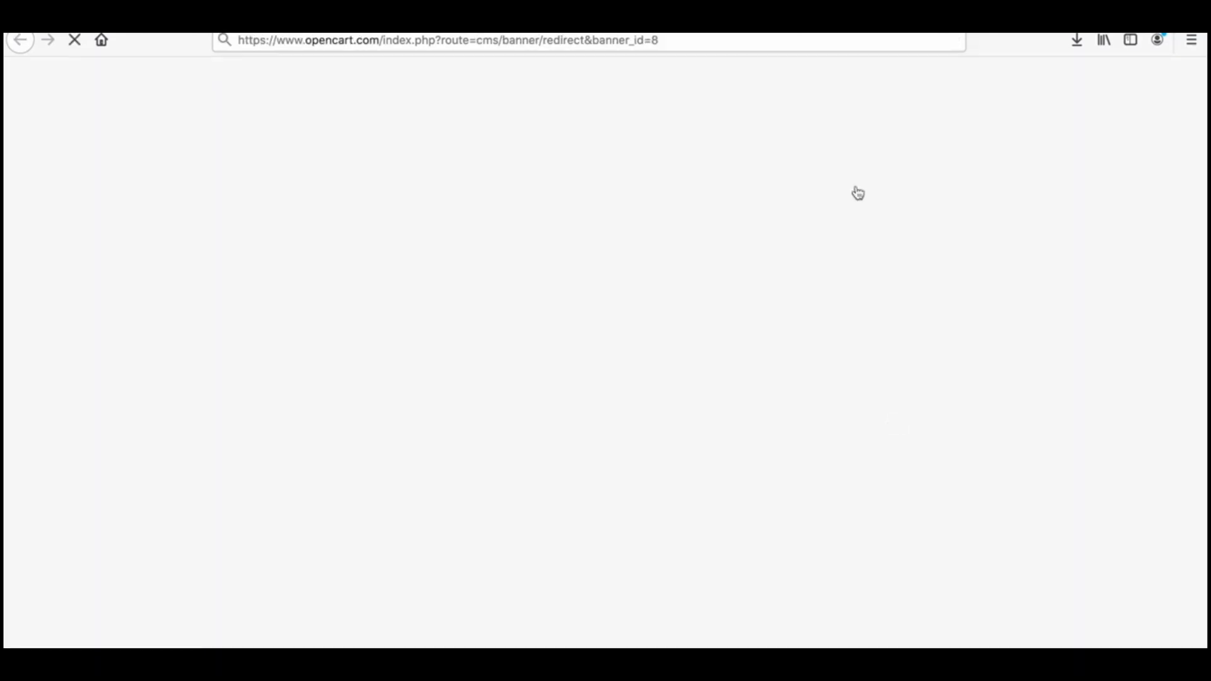
pyautogui.hotkey('ctrl', 'w')
# Step: Download the razorpay-opencart release Source code (zip) and open it with Archive Utility
pyautogui.scroll(-5, 635, 626)
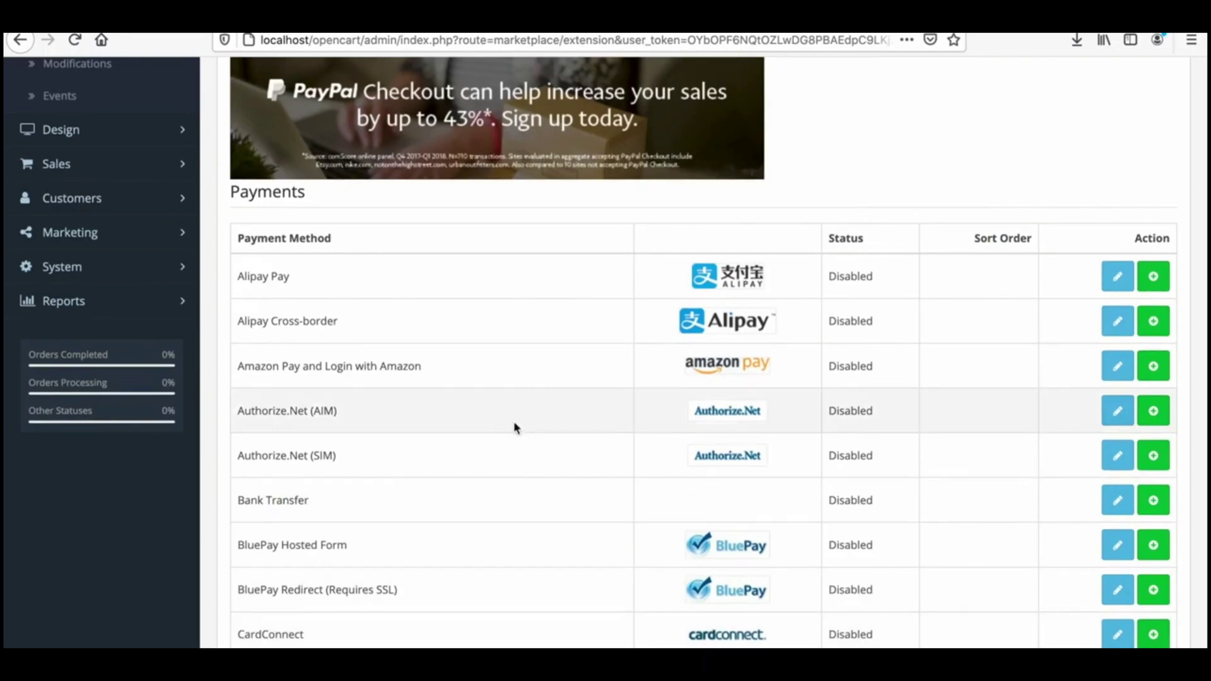
pyautogui.scroll(-20, 513, 422)
pyautogui.scroll(15, 513, 421)
pyautogui.scroll(3, 514, 422)
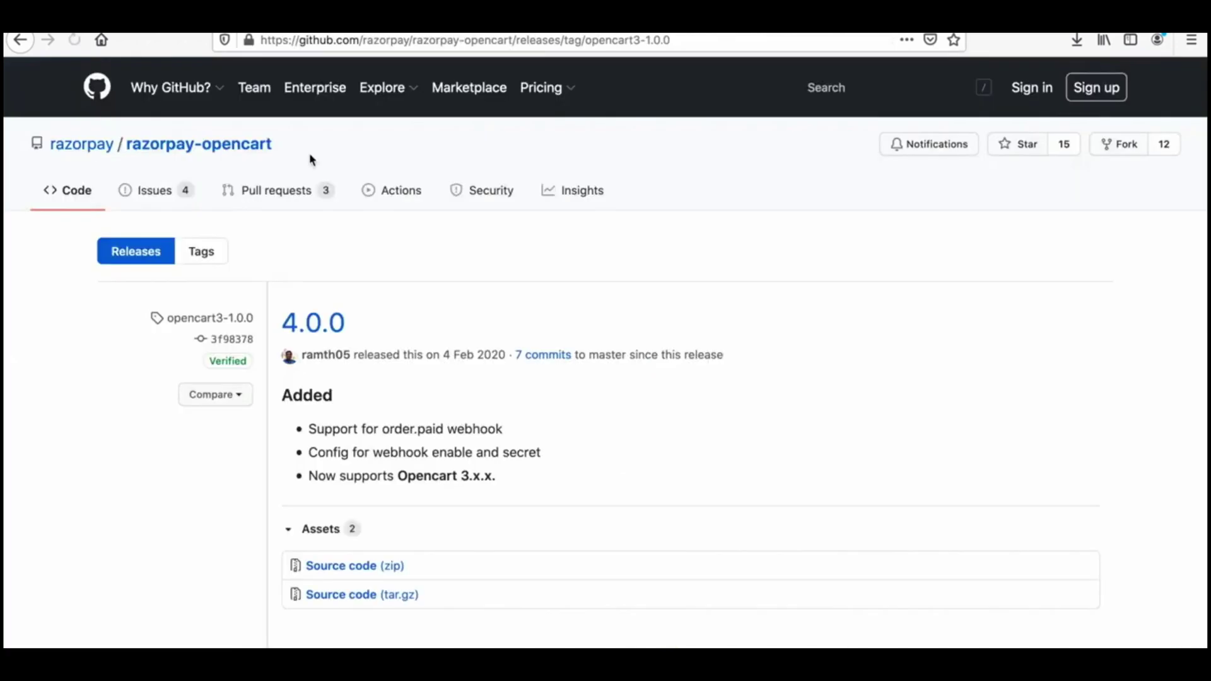
pyautogui.click(364, 570)
pyautogui.click(706, 486)
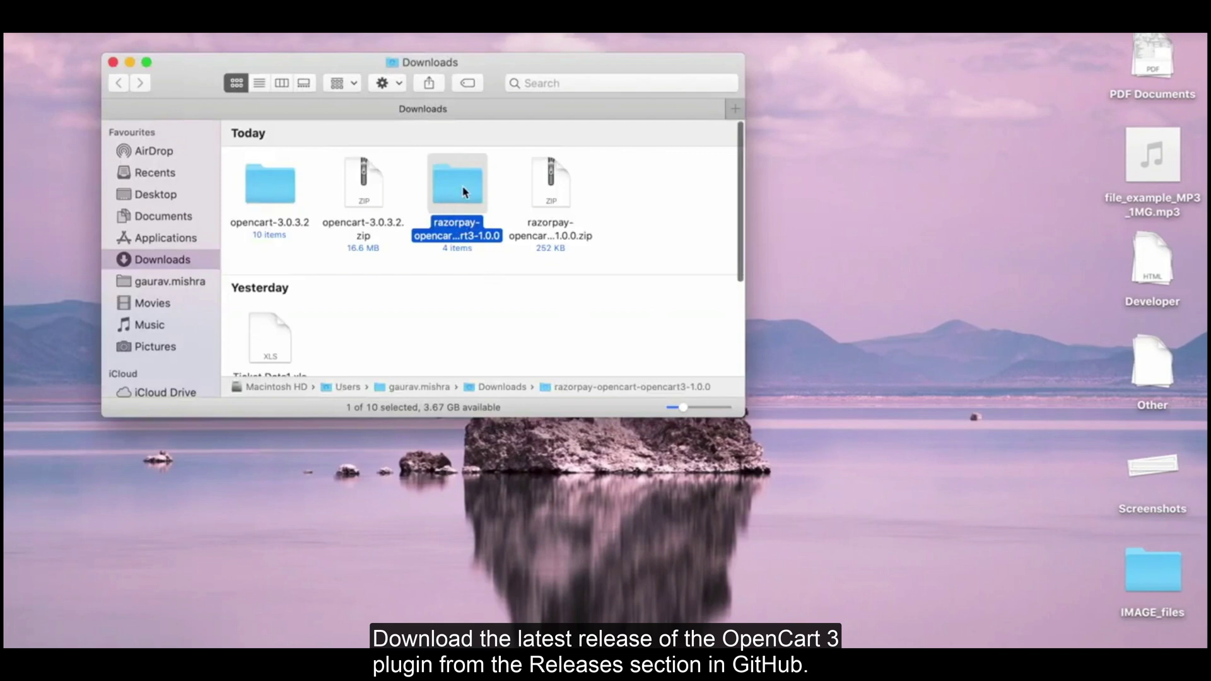
# Step: Open the extracted plugin folder and select all four plugin items
pyautogui.doubleClick(459, 188)
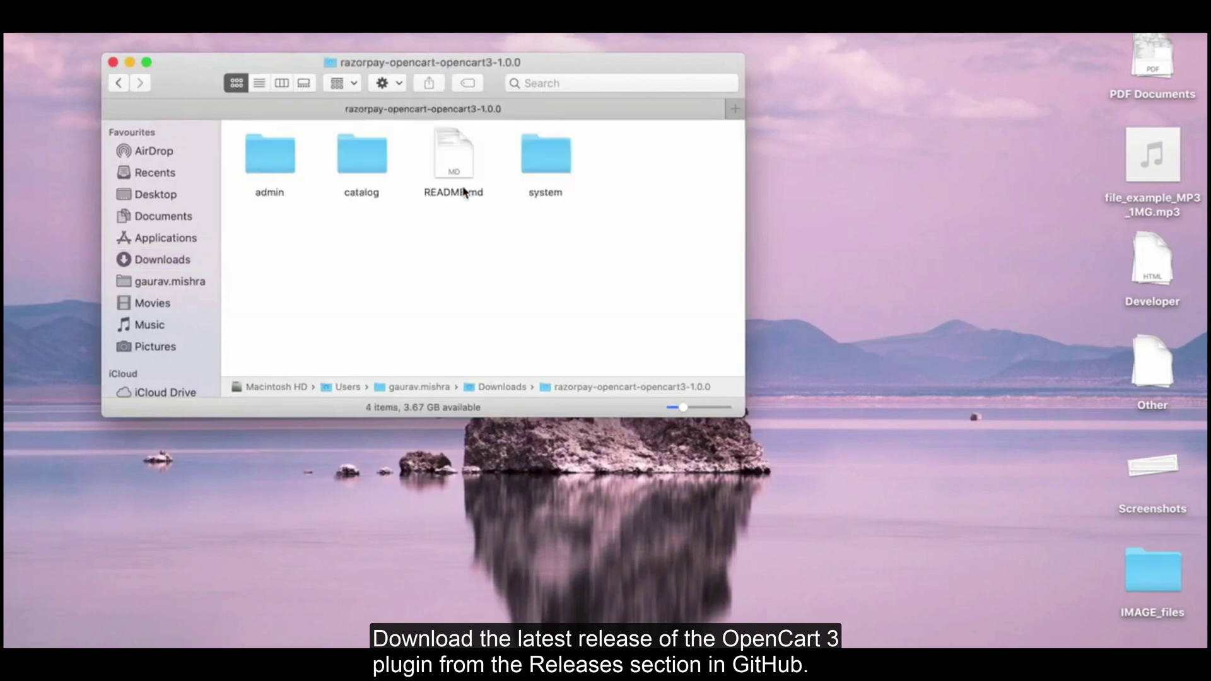
pyautogui.click(268, 176)
pyautogui.press('super+a')
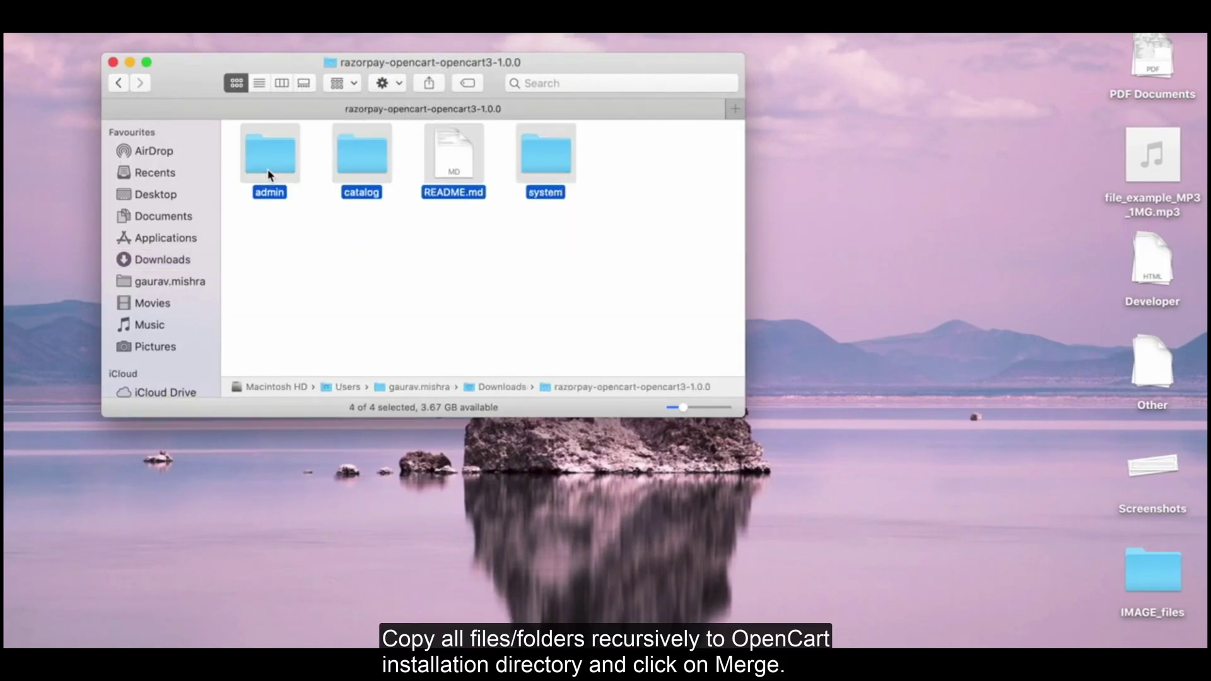
# Step: Paste the plugin files into Applications > XAMPP > htdocs > opencart, merging the admin and catalog folders
pyautogui.click(169, 237)
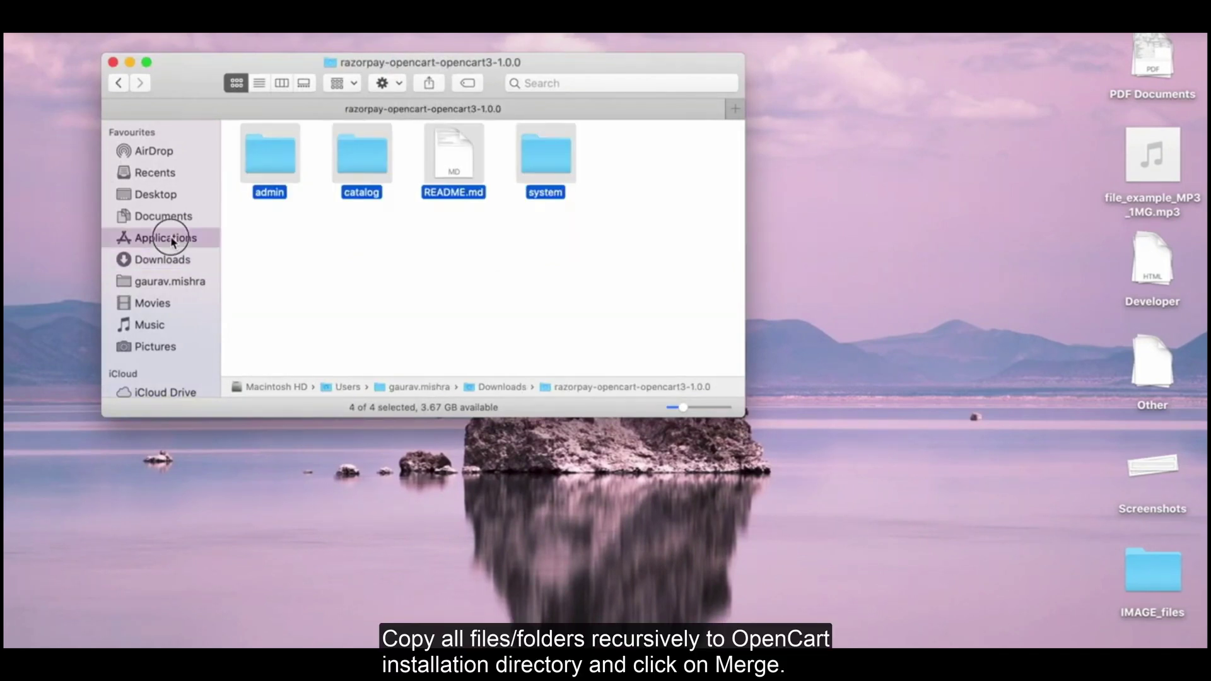
pyautogui.doubleClick(562, 199)
pyautogui.doubleClick(533, 166)
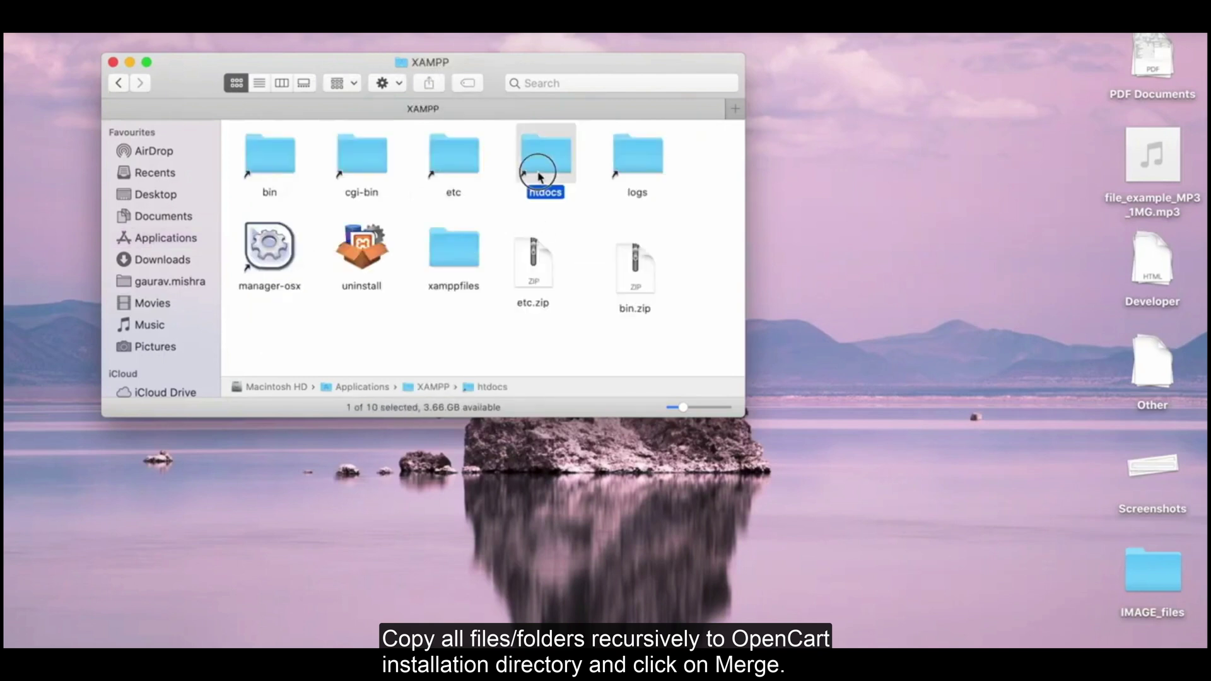
pyautogui.scroll(-5, 353, 284)
pyautogui.doubleClick(307, 309)
pyautogui.press('super+v')
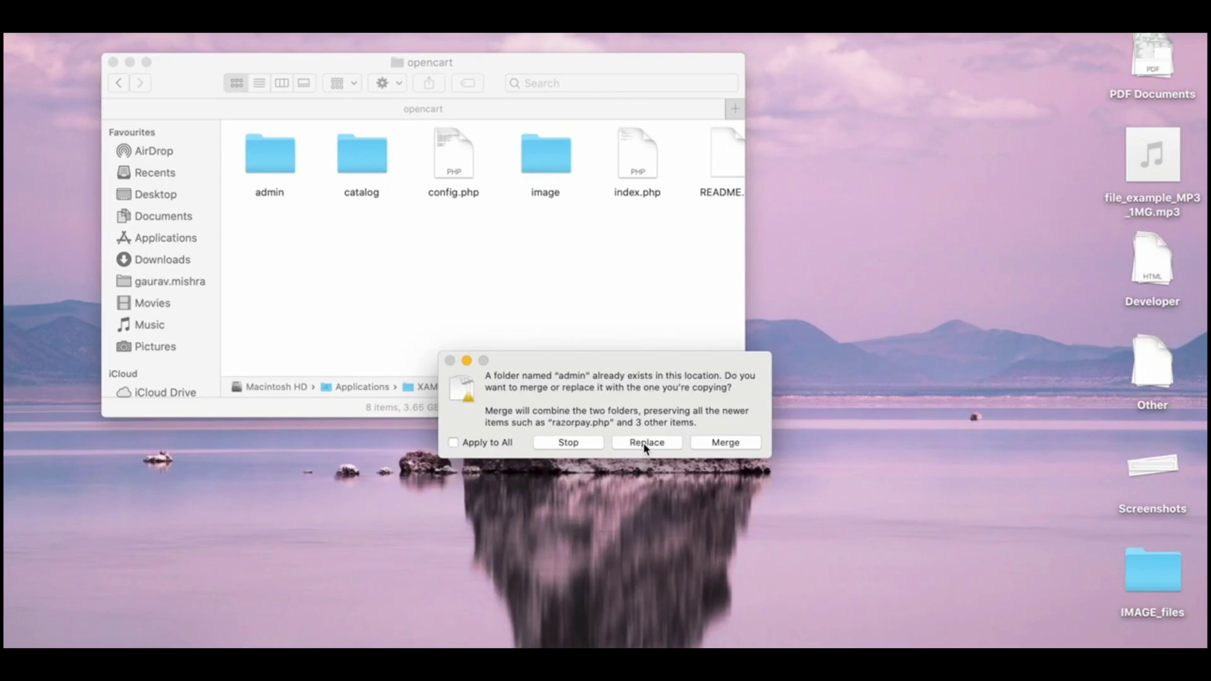
pyautogui.click(725, 443)
pyautogui.click(725, 443)
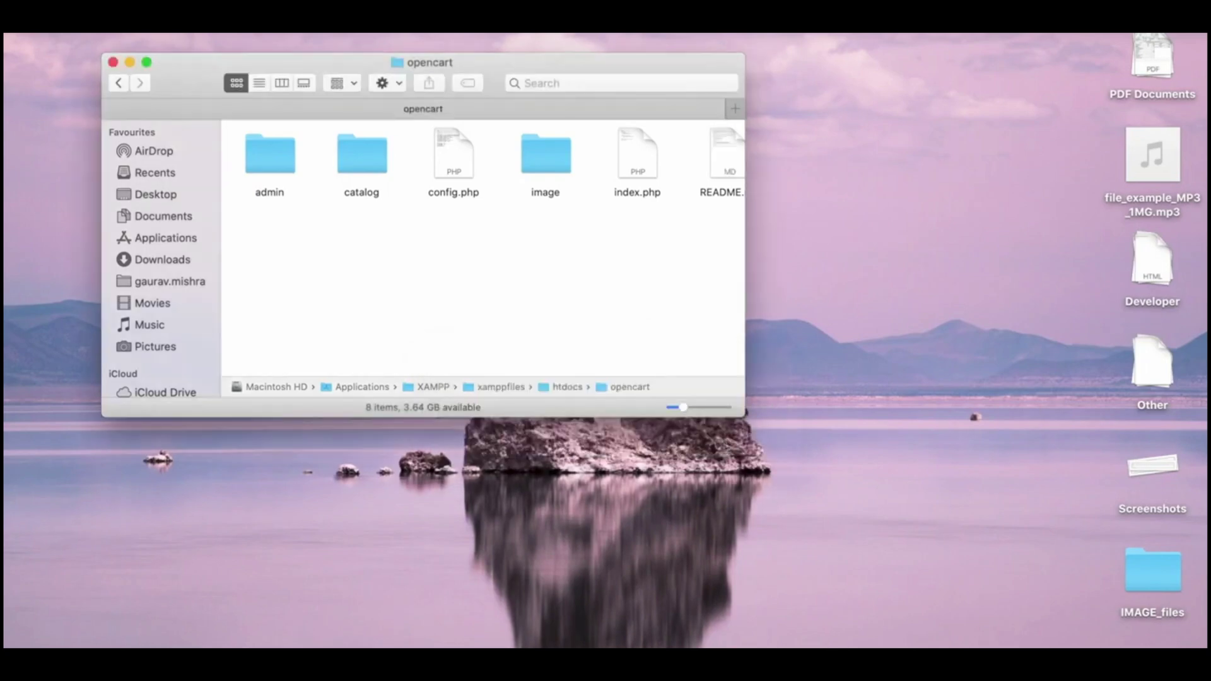
pyautogui.click(436, 643)
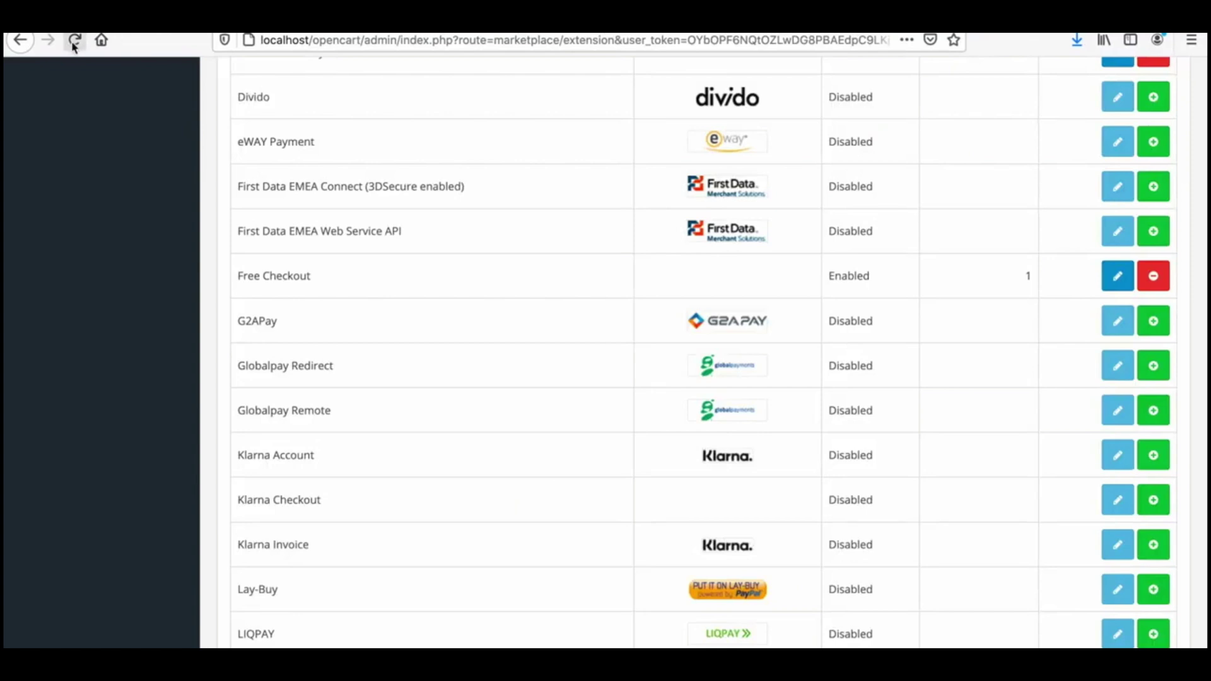
# Step: Reload the OpenCart admin Extensions page so it lists the Payments extension type
pyautogui.click(75, 42)
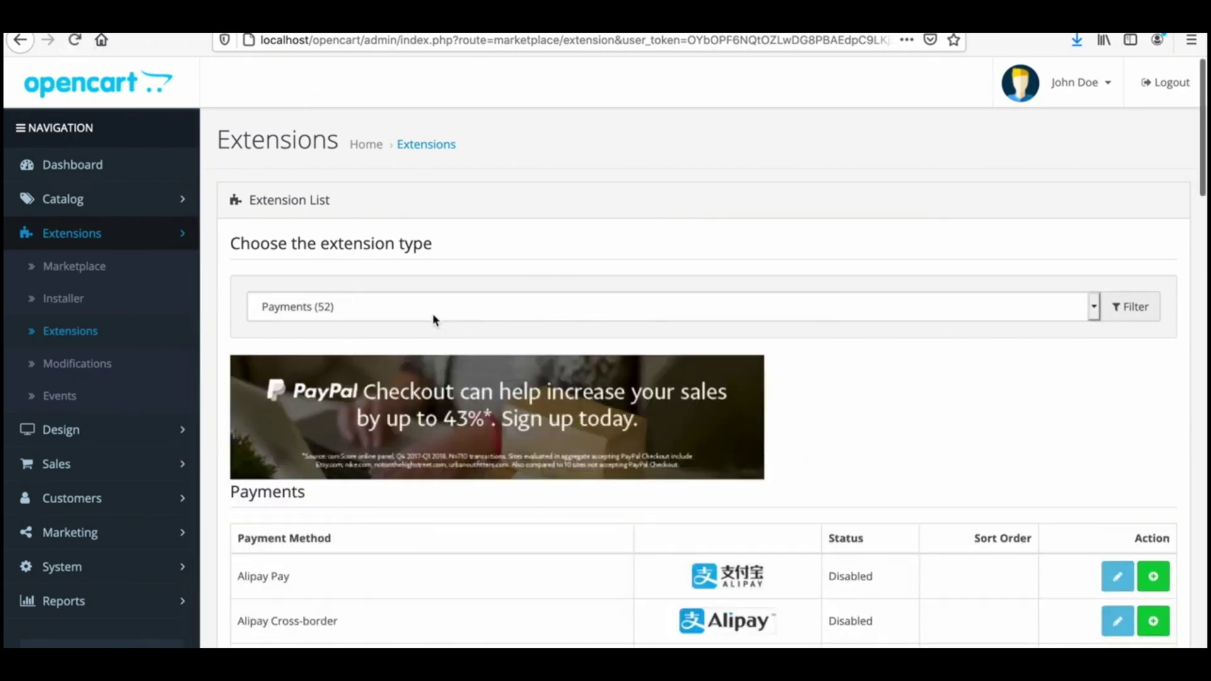
# Step: Set the extension type list to Payments and search the page for 'Razor'
pyautogui.click(433, 317)
pyautogui.click(433, 316)
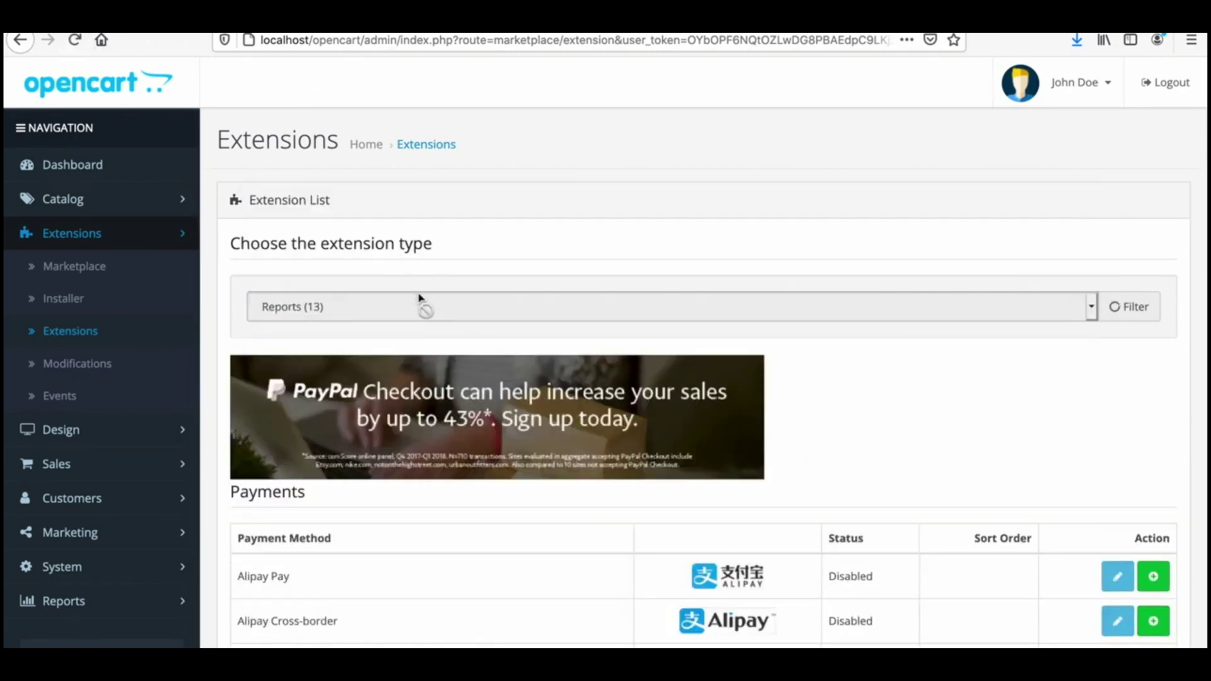
pyautogui.click(414, 306)
pyautogui.click(414, 288)
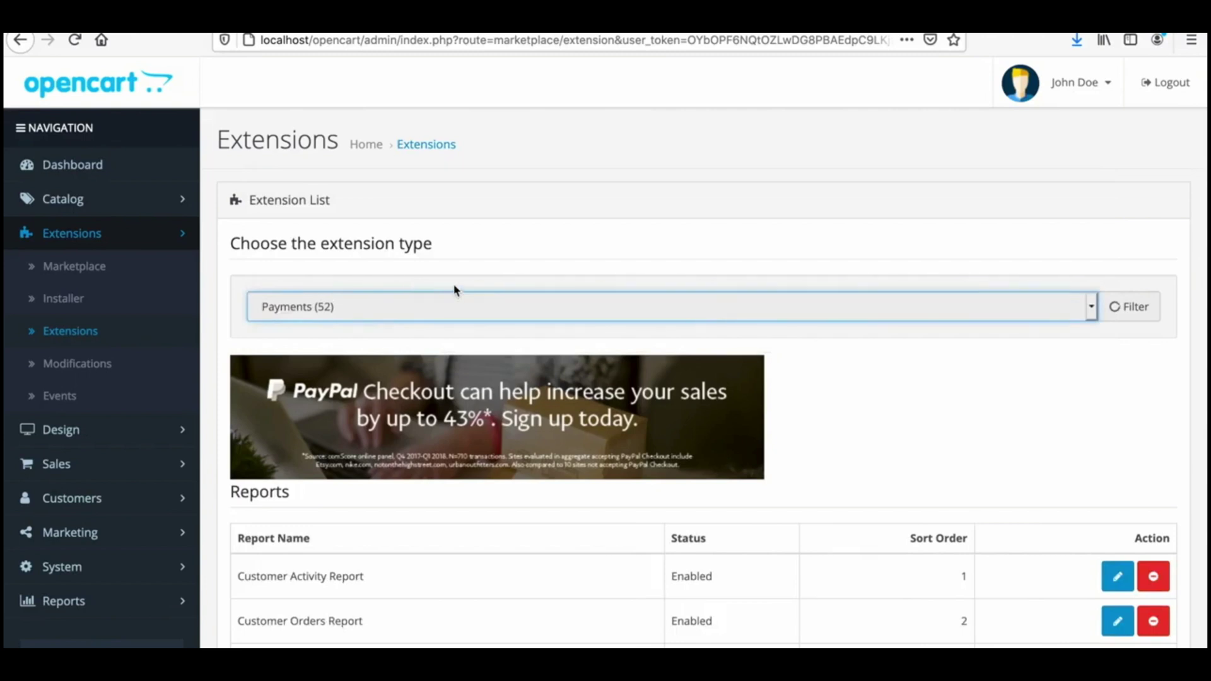
pyautogui.click(865, 447)
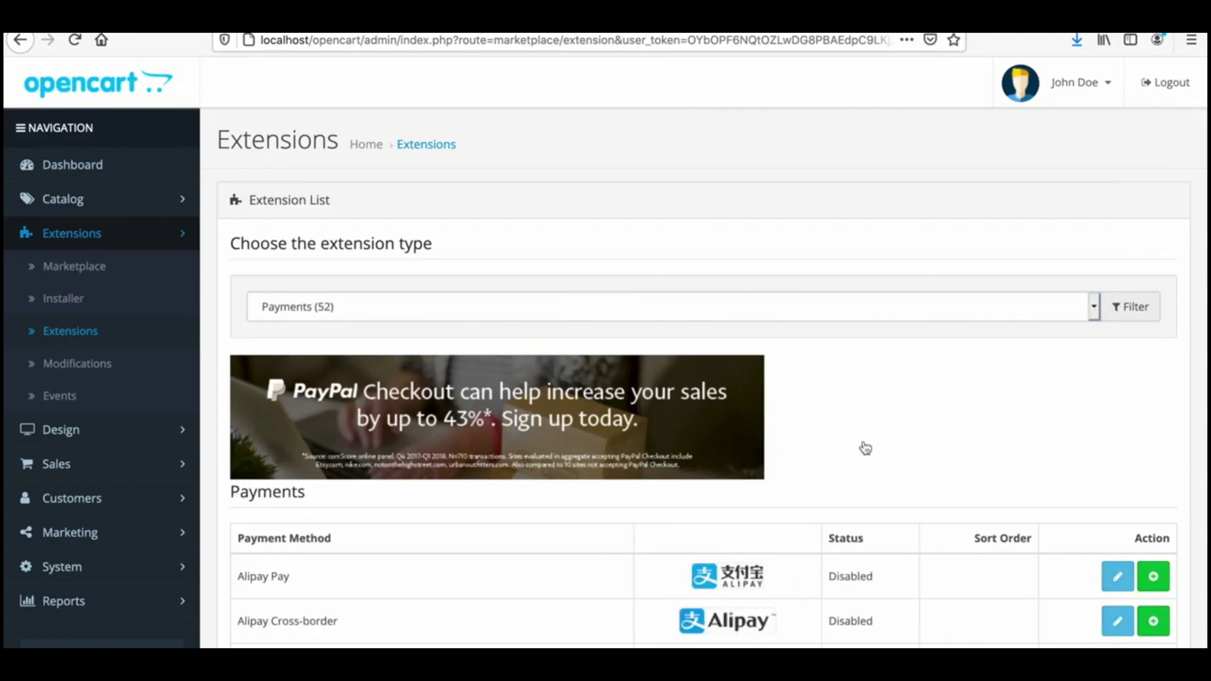
pyautogui.hotkey('ctrl', 'f')
pyautogui.write('Razor')
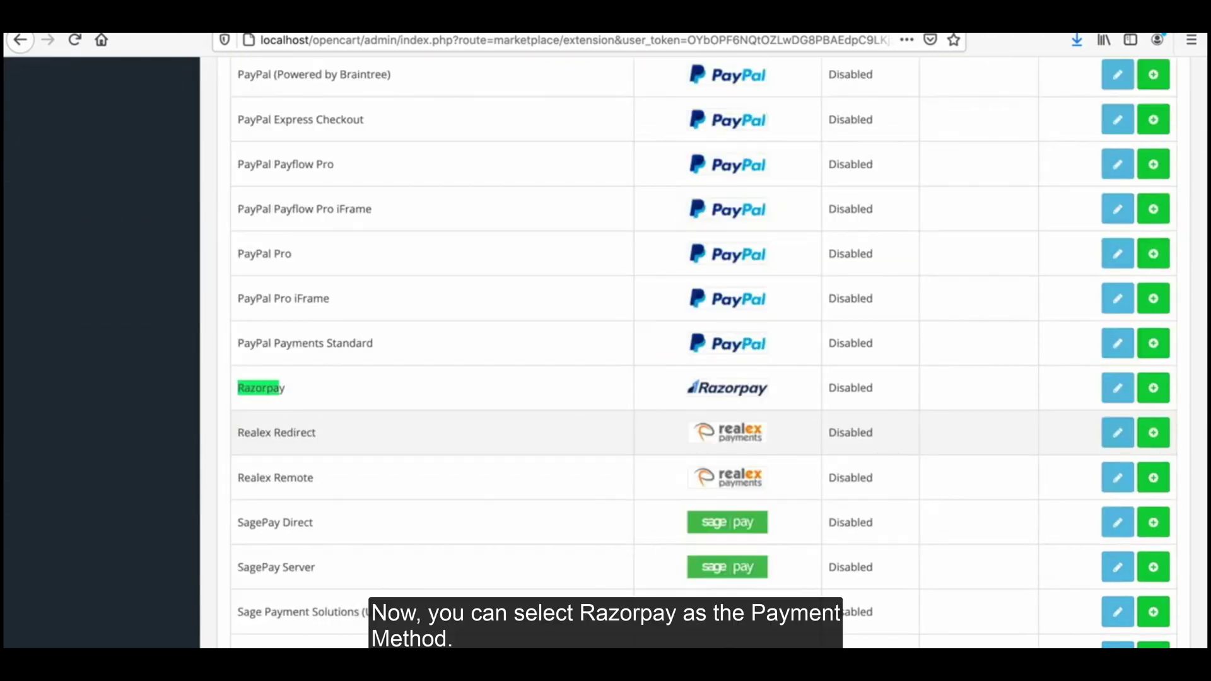
# Step: Paste the test Key Id and Key Secret into Razorpay settings, set Status Enabled, and save
pyautogui.click(1117, 388)
pyautogui.click(555, 259)
pyautogui.hotkey('ctrl', 'v')
pyautogui.click(560, 314)
pyautogui.hotkey('ctrl', 'v')
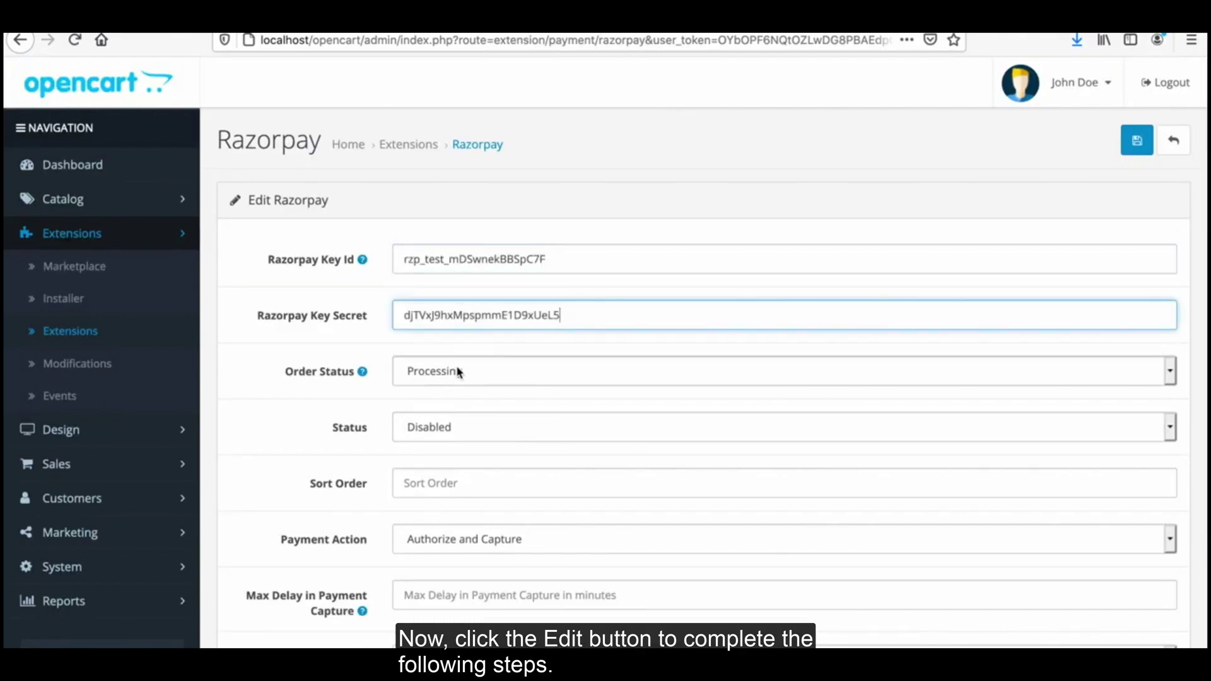
pyautogui.click(444, 429)
pyautogui.click(443, 407)
pyautogui.scroll(-4, 442, 442)
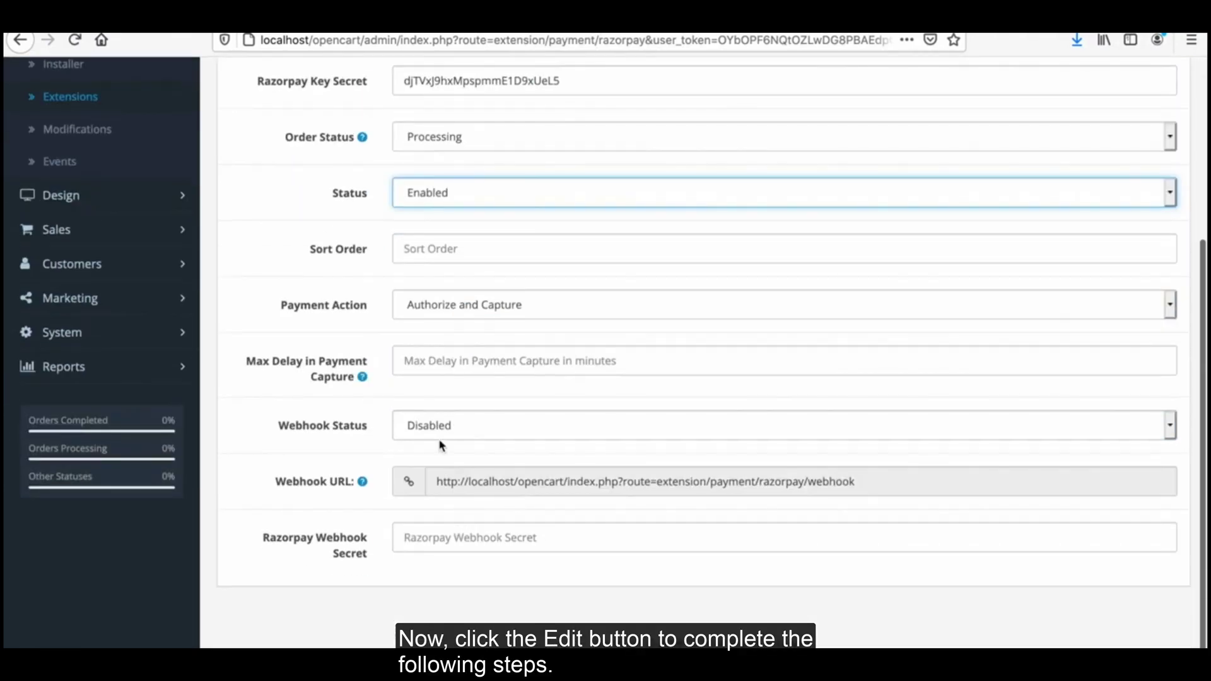
pyautogui.scroll(5, 894, 464)
pyautogui.click(1137, 135)
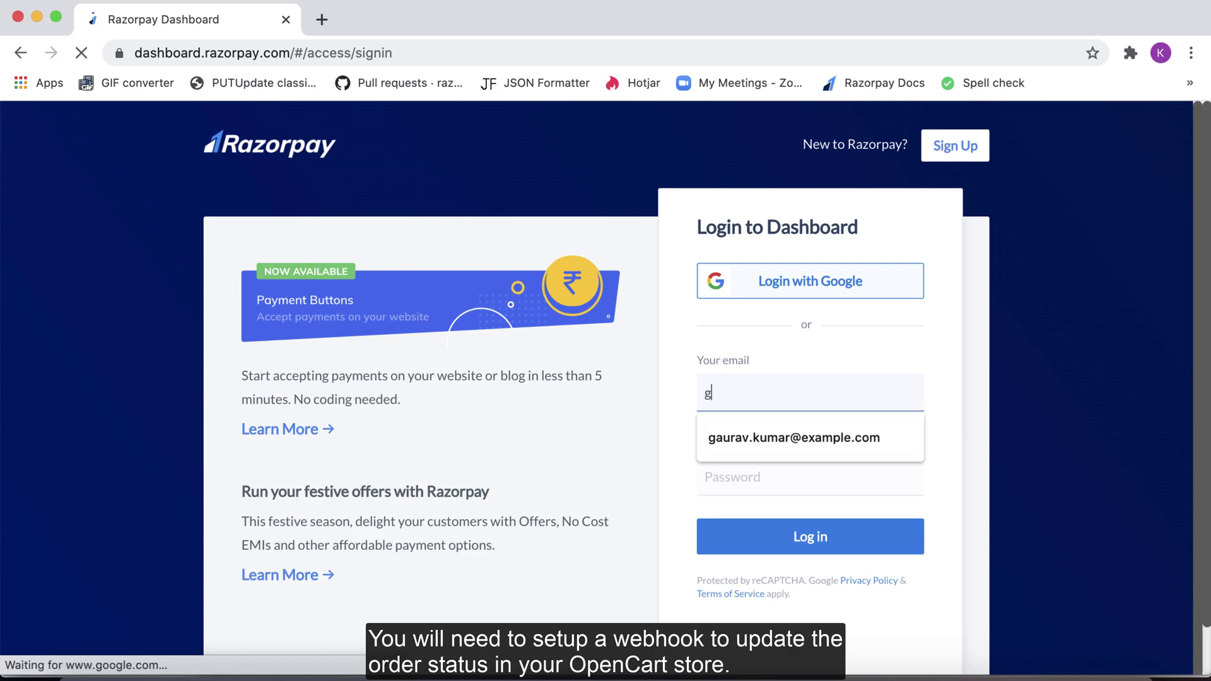
# Step: Sign in to the Razorpay Dashboard with the account e-mail and password
pyautogui.write('au')
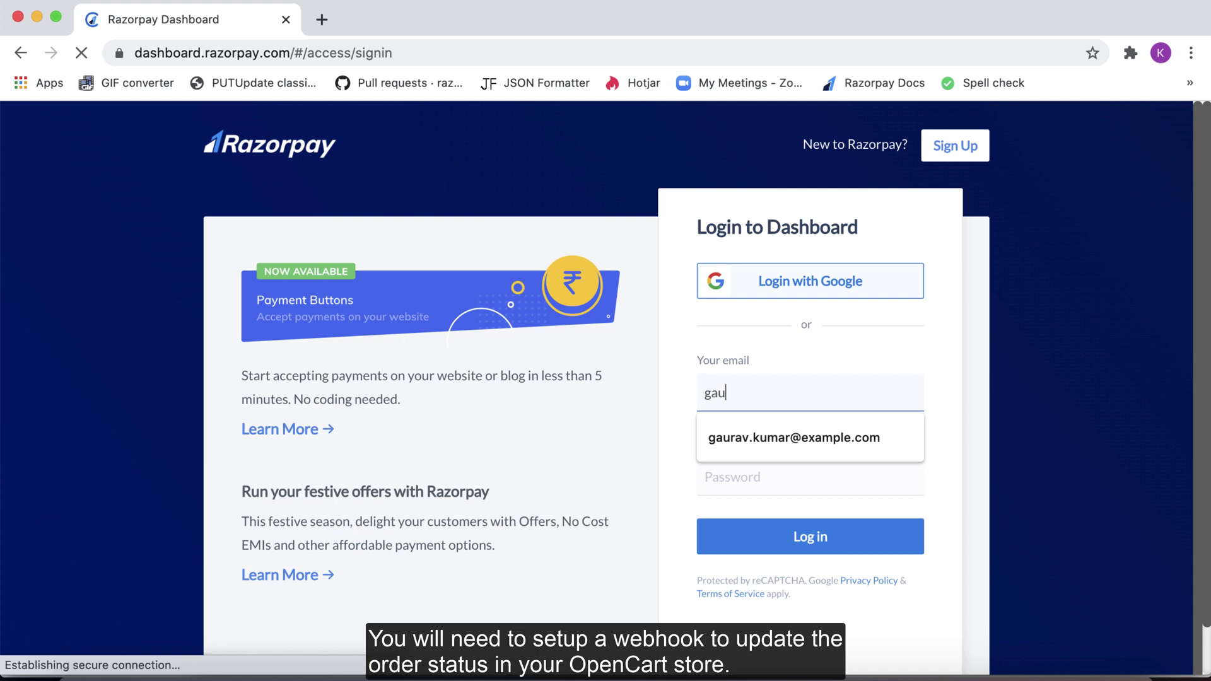
pyautogui.write('rav')
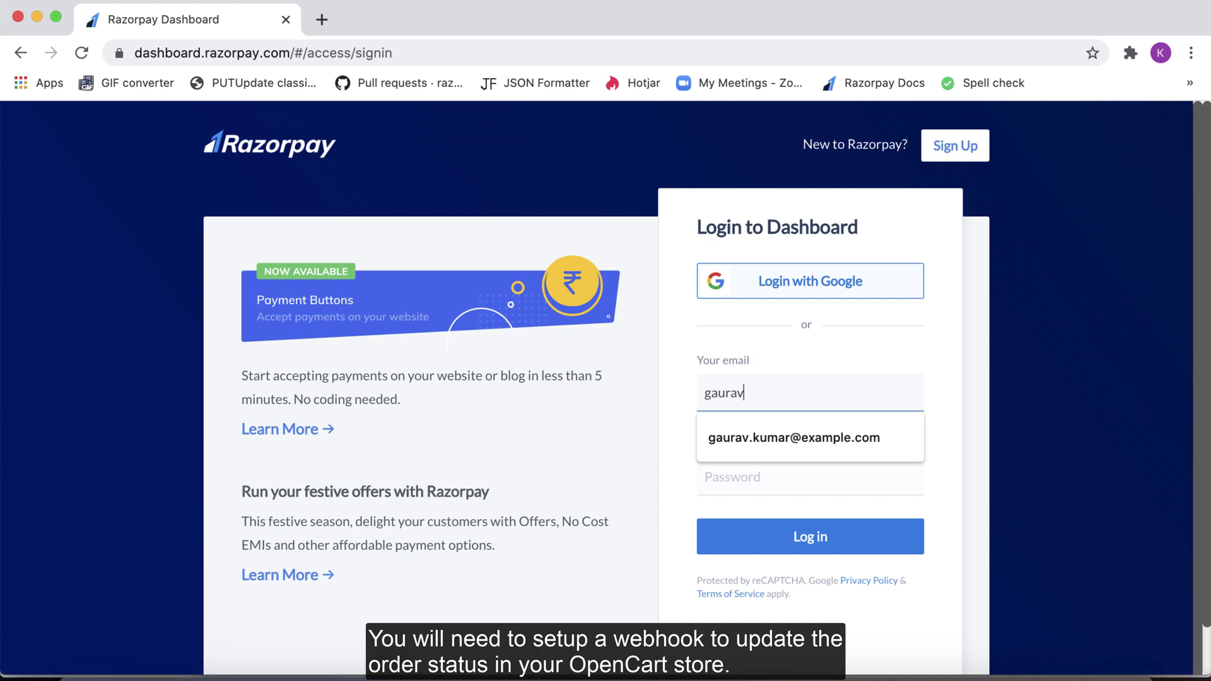
pyautogui.click(761, 458)
pyautogui.click(727, 483)
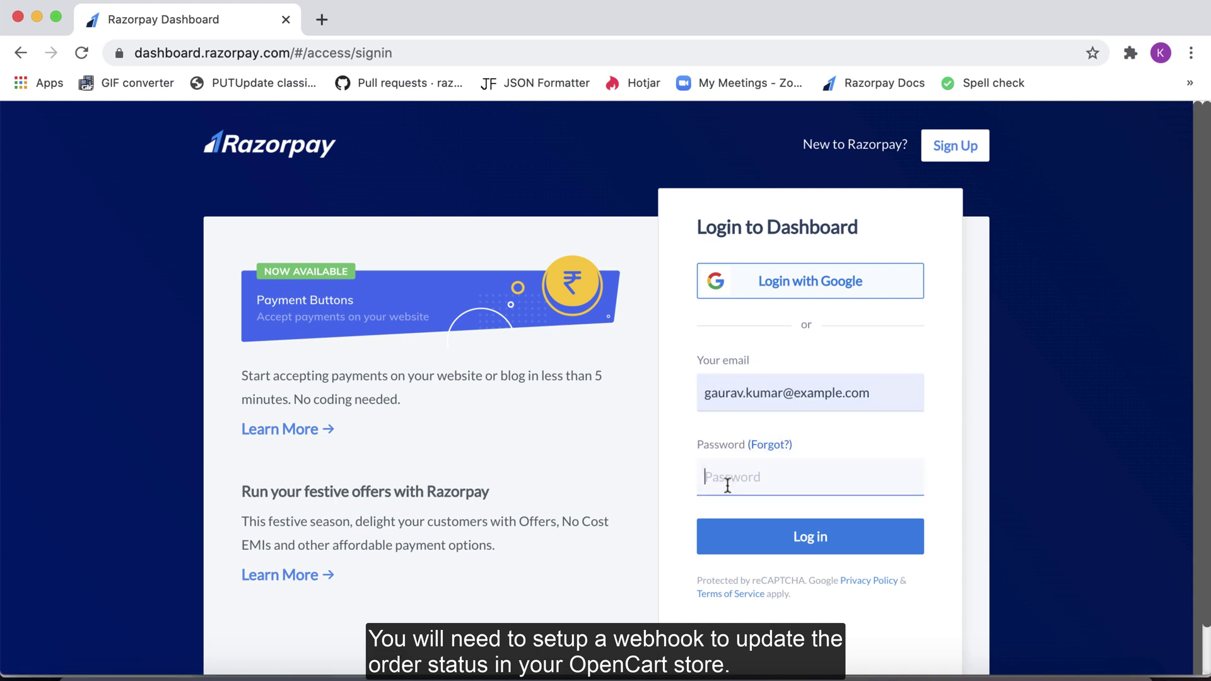
pyautogui.write('••')
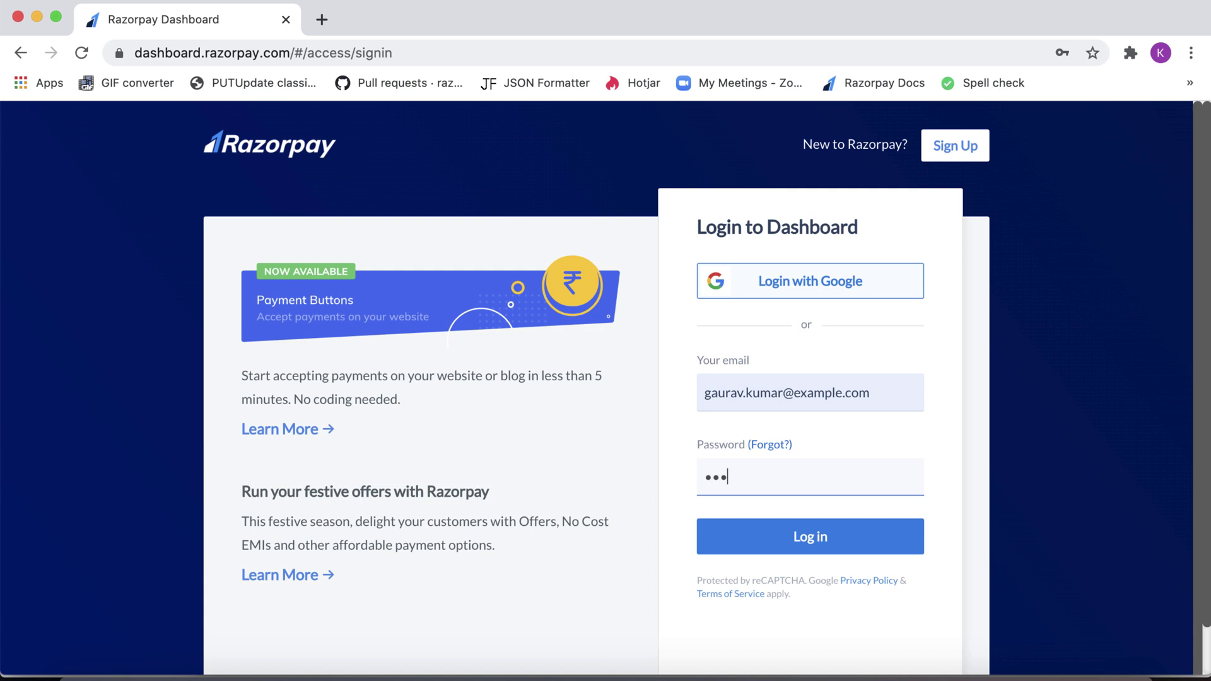
pyautogui.click(835, 533)
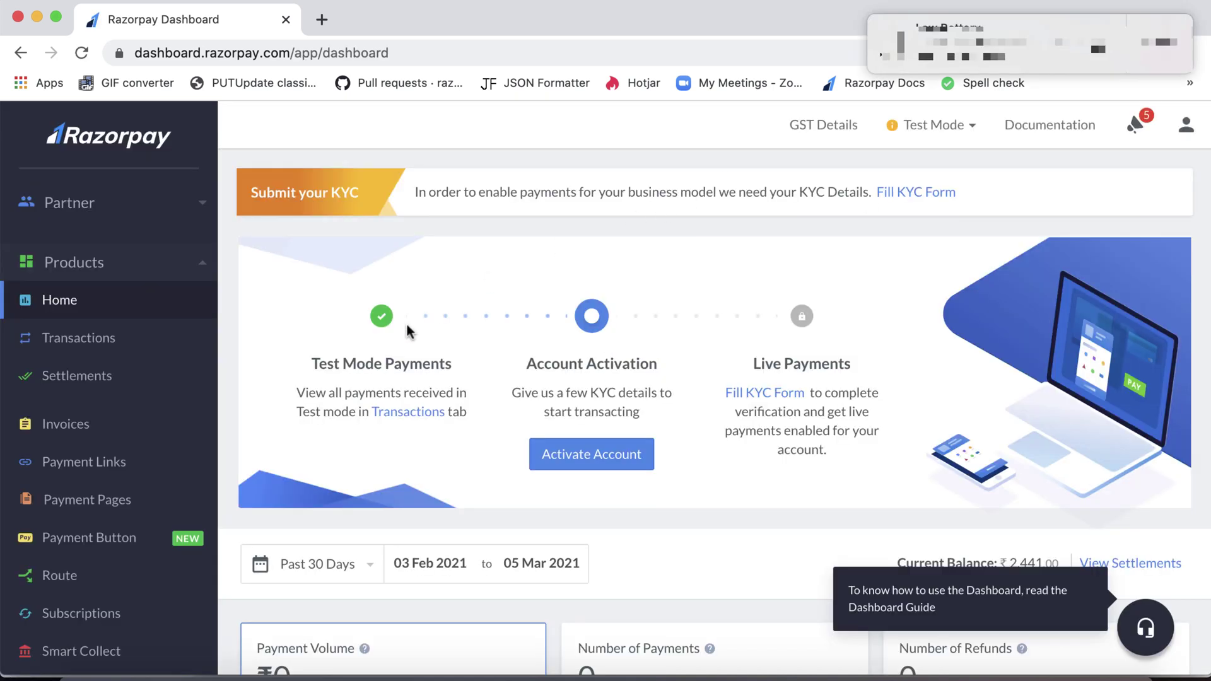
# Step: Go from Settlements to account Settings and open the Webhooks tab
pyautogui.click(216, 398)
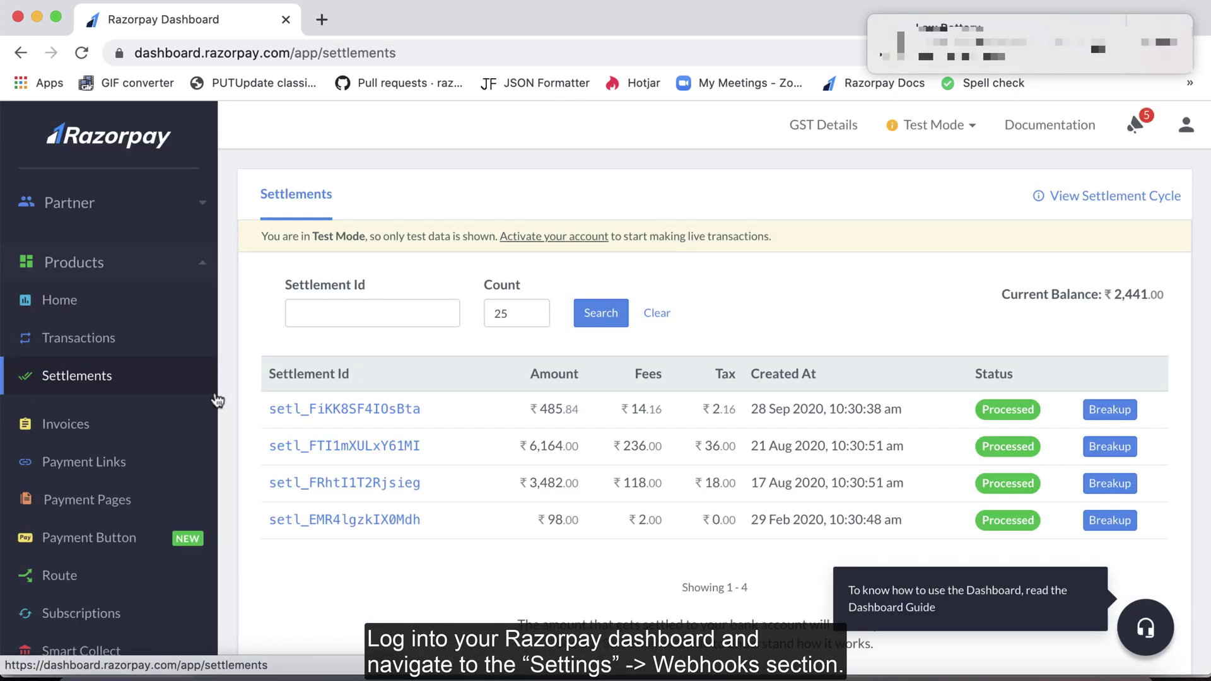
pyautogui.scroll(-8, 217, 426)
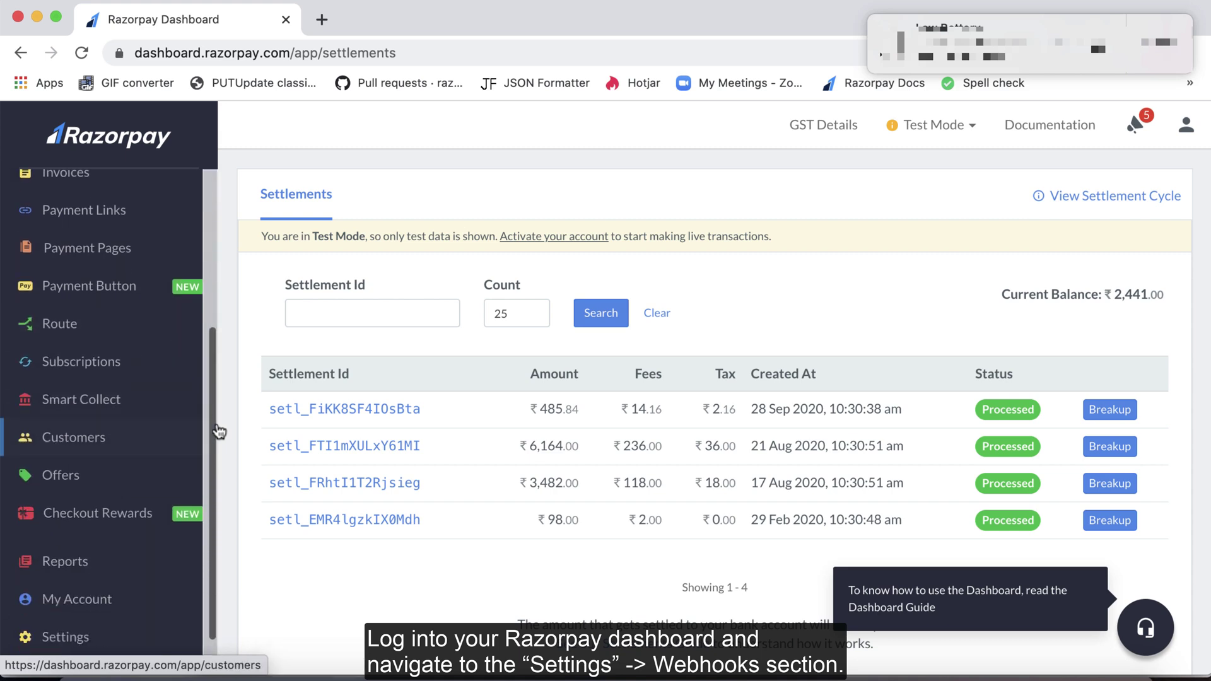
pyautogui.scroll(-3, 216, 426)
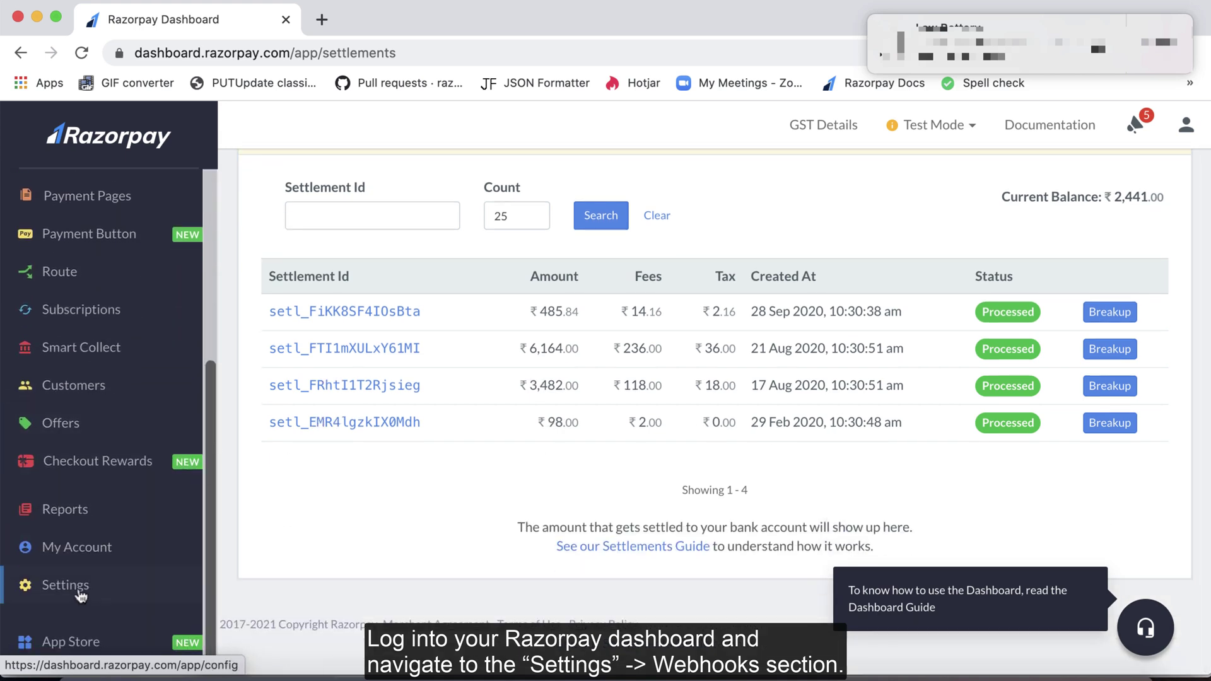
pyautogui.click(81, 595)
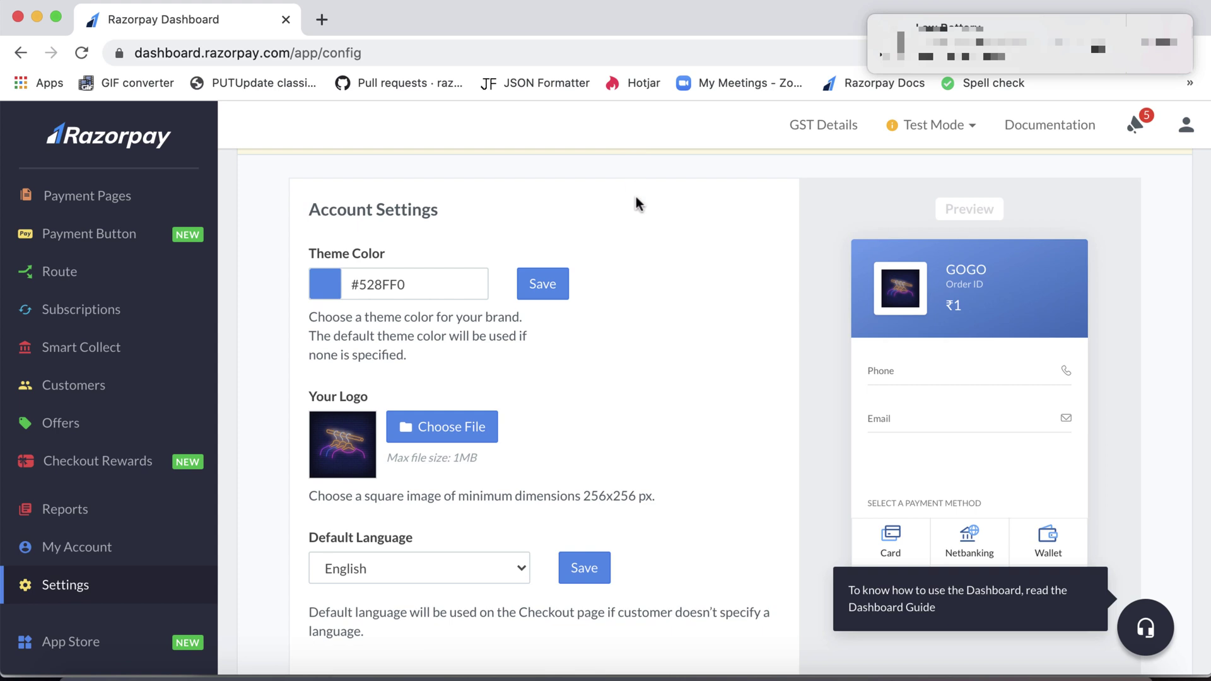
pyautogui.scroll(3, 637, 205)
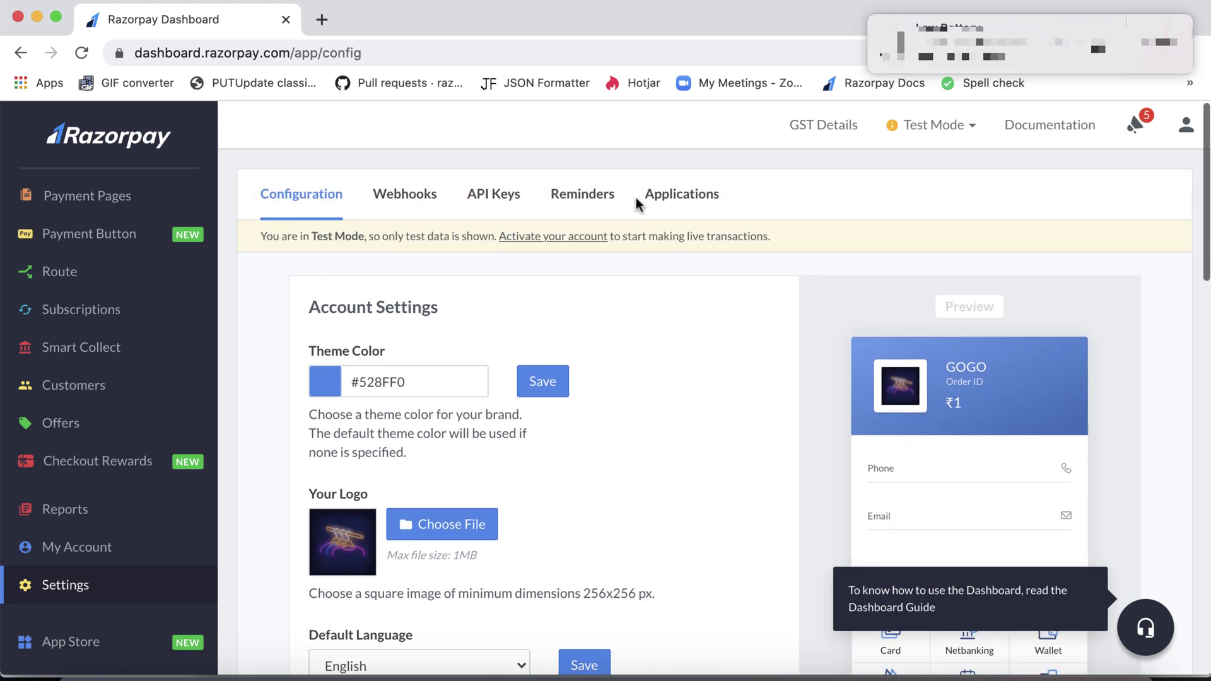
pyautogui.click(413, 205)
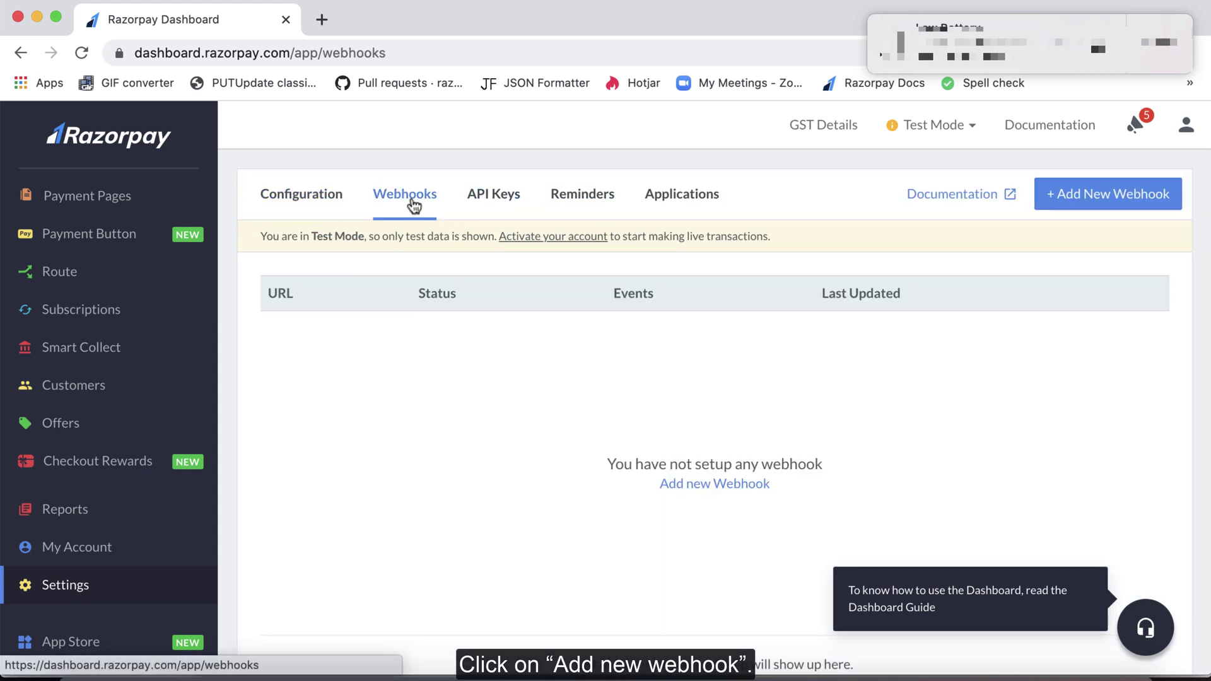
# Step: Add a webhook with the pipedream URL, a secret, the alert e-mail and payment.authorized event
pyautogui.click(1086, 193)
pyautogui.click(589, 234)
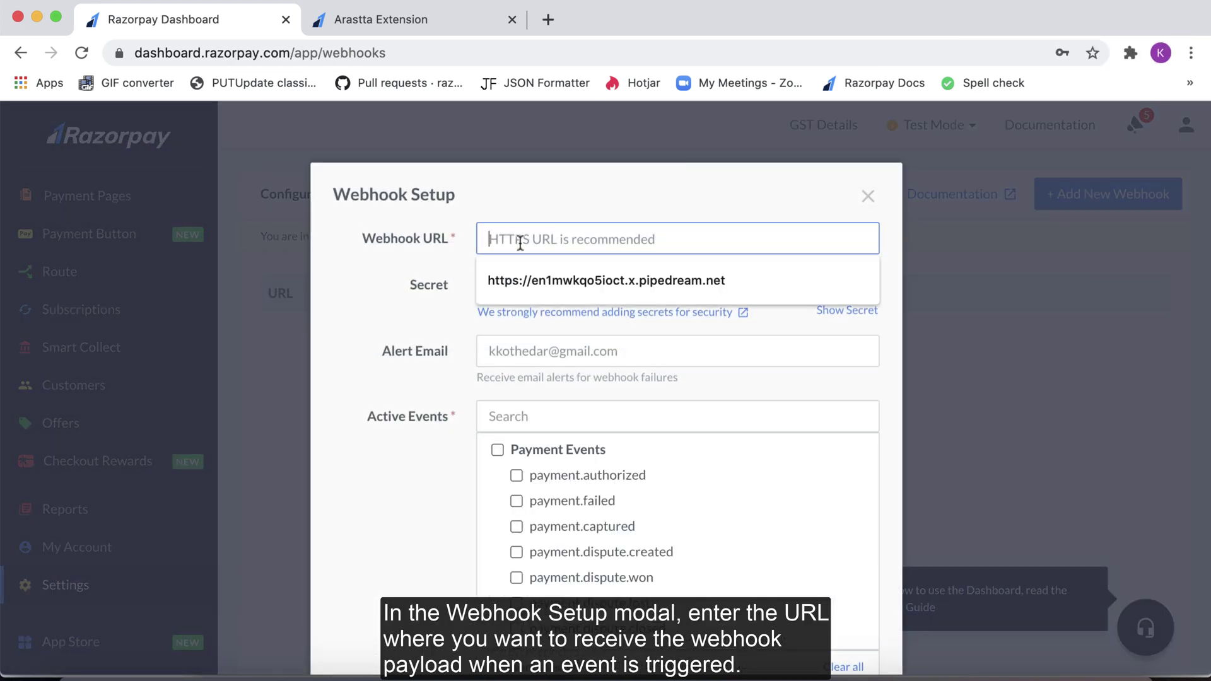
pyautogui.click(536, 280)
pyautogui.click(513, 280)
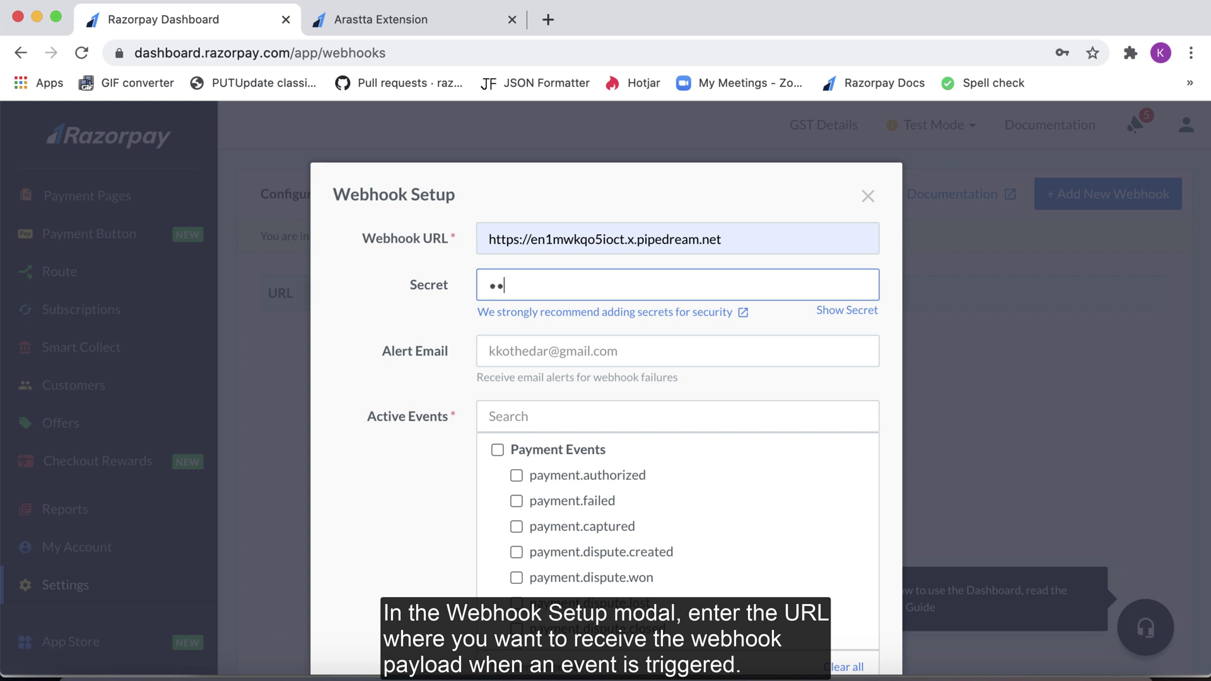
pyautogui.write('•••')
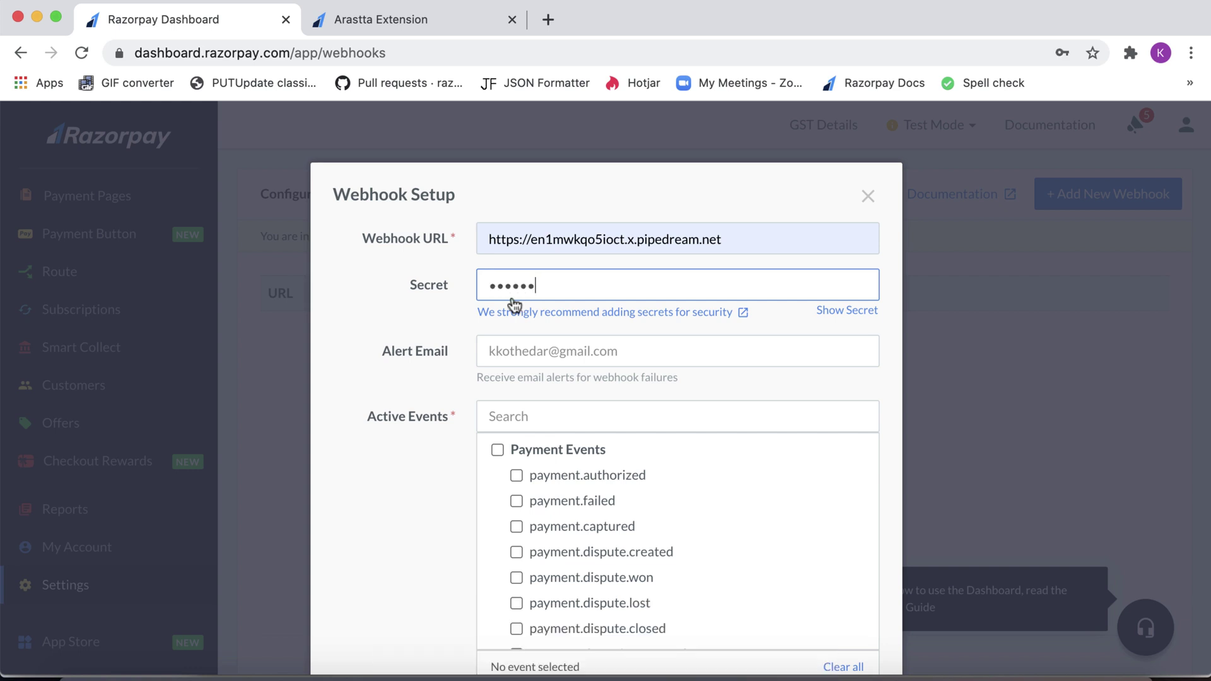
pyautogui.click(512, 349)
pyautogui.write('gaurav.kumar@')
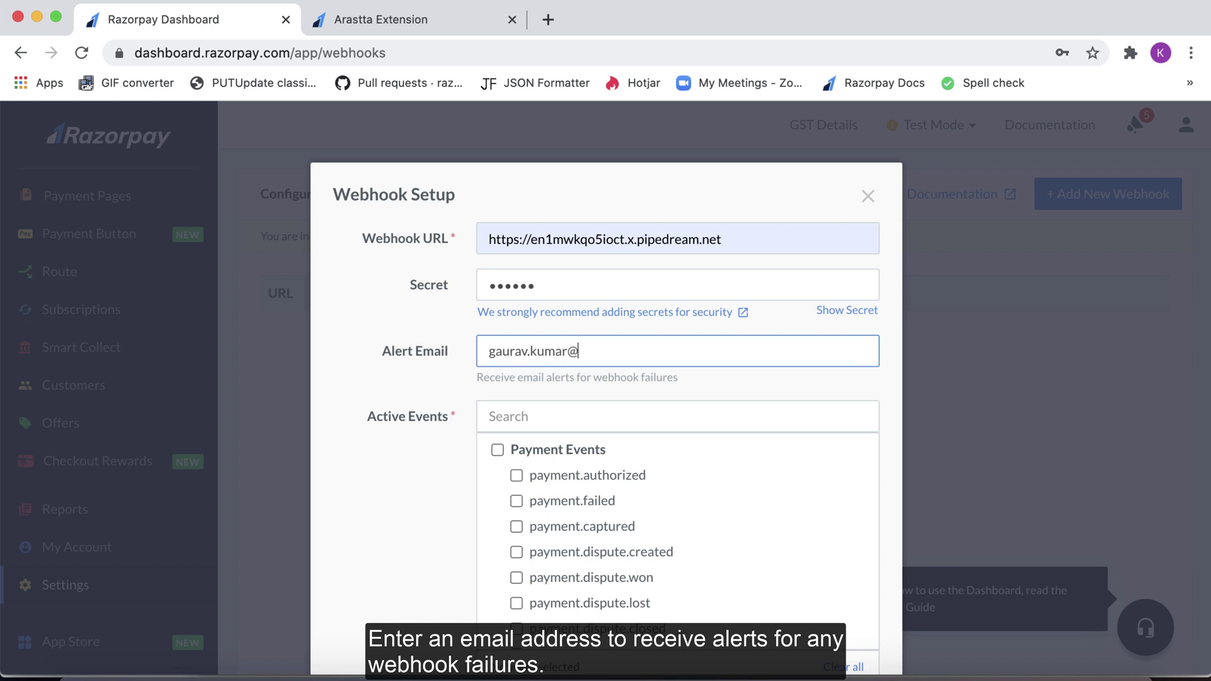
pyautogui.write('example.com')
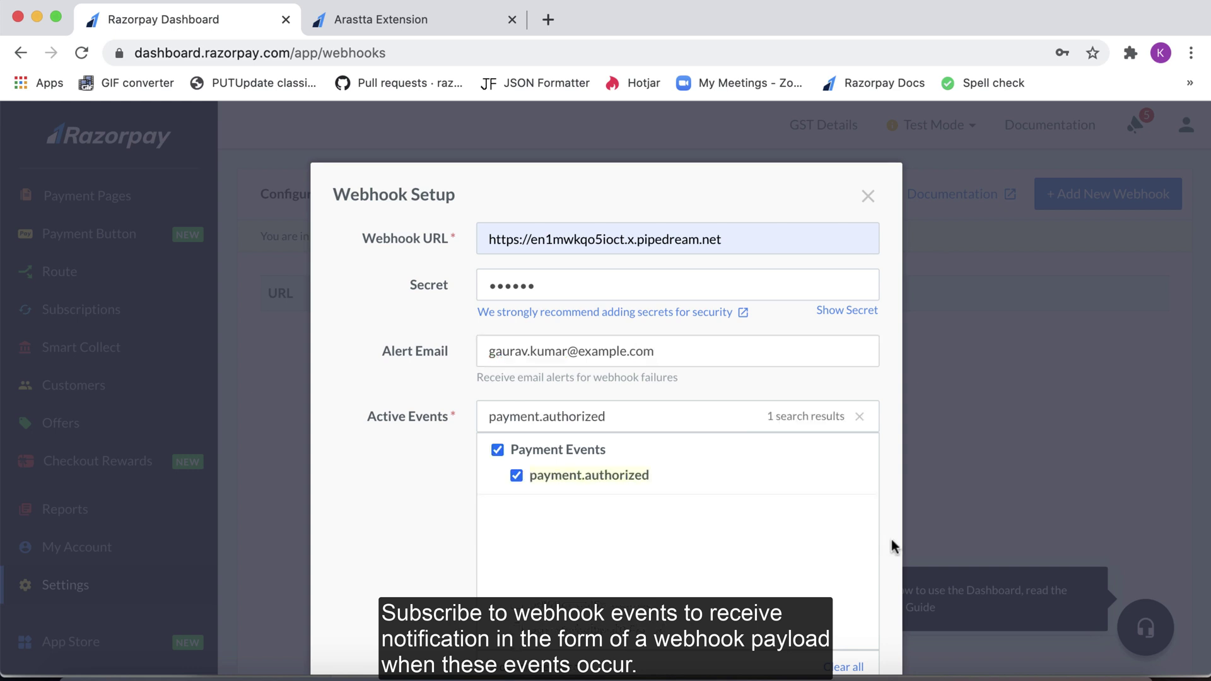
pyautogui.scroll(-5, 892, 548)
pyautogui.click(847, 585)
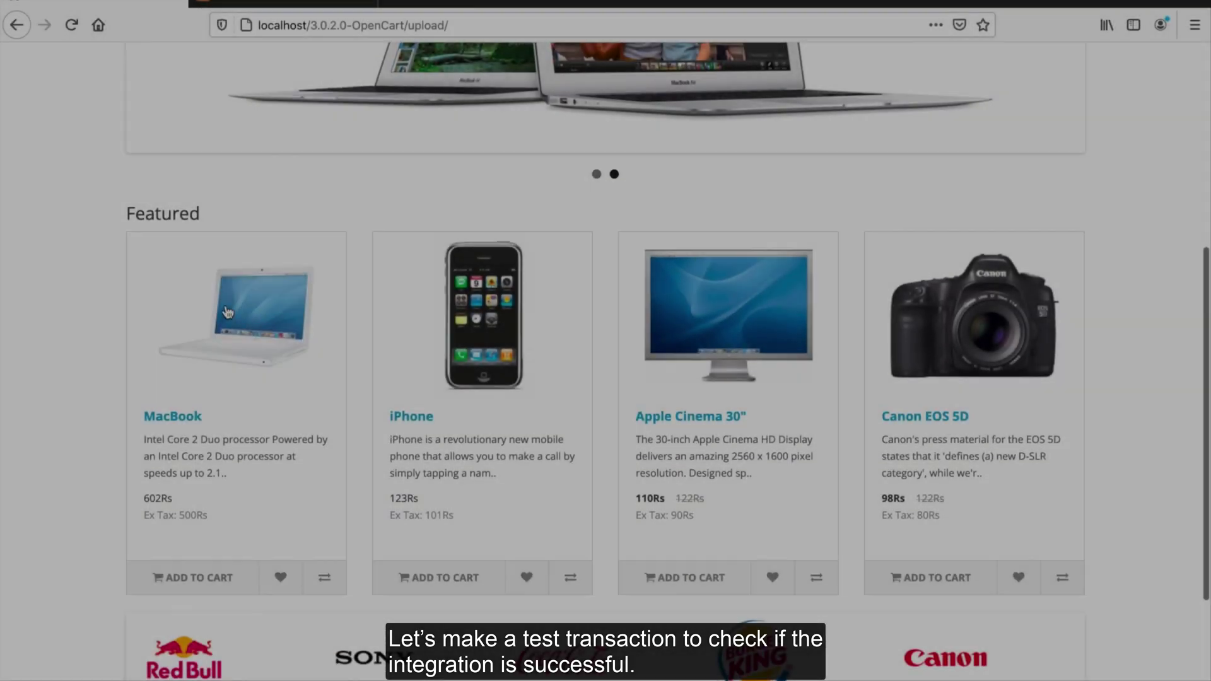
# Step: Scroll to the storefront's Featured products and add the MacBook to the cart
pyautogui.scroll(-3, 228, 312)
pyautogui.click(173, 398)
# Step: Open the cart, proceed to checkout and choose Guest Checkout
pyautogui.click(974, 113)
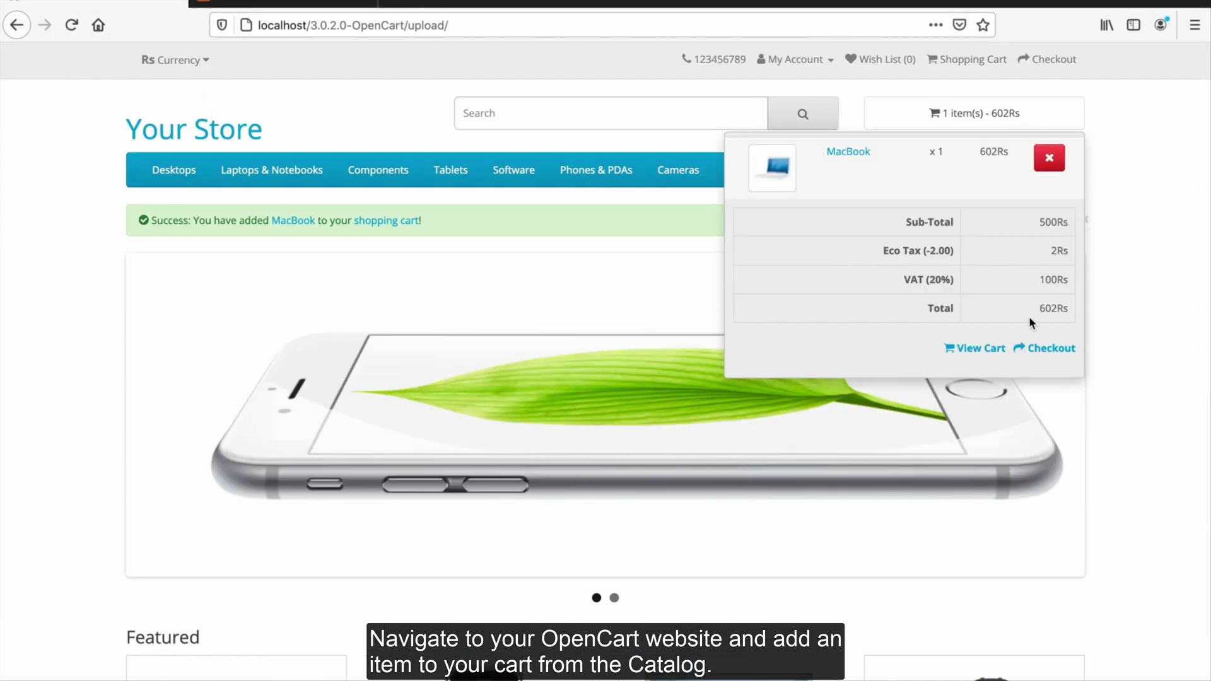
pyautogui.click(1033, 347)
pyautogui.click(145, 459)
pyautogui.click(175, 531)
# Step: Fill in the guest's first name, last name, e-mail address and telephone number
pyautogui.click(182, 472)
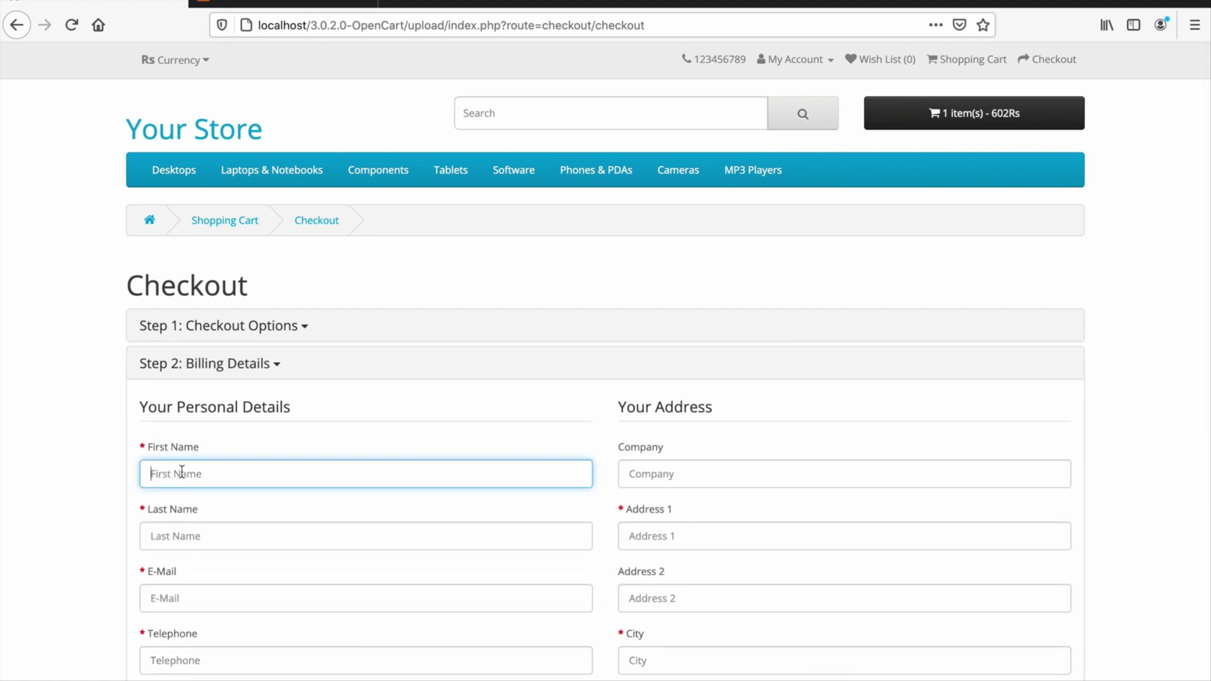
pyautogui.write('Gaurav')
pyautogui.click(183, 476)
pyautogui.scroll(-1, 259, 467)
pyautogui.click(257, 474)
pyautogui.scroll(-2, 181, 500)
pyautogui.click(189, 461)
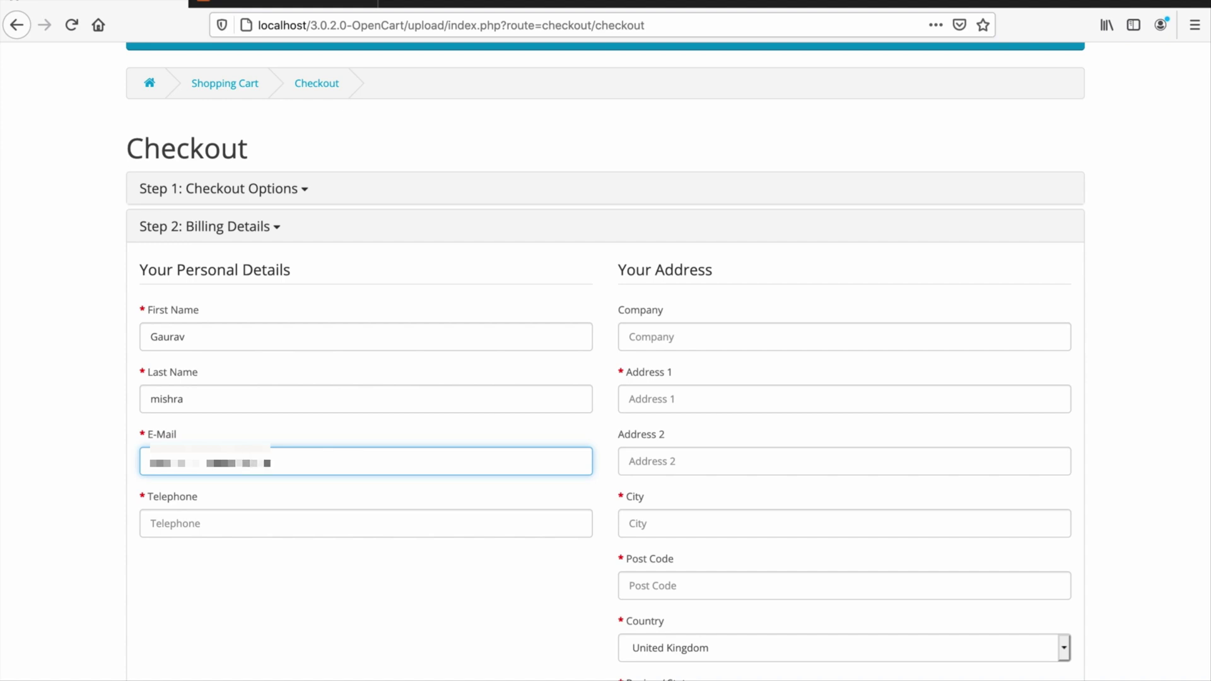
pyautogui.click(170, 529)
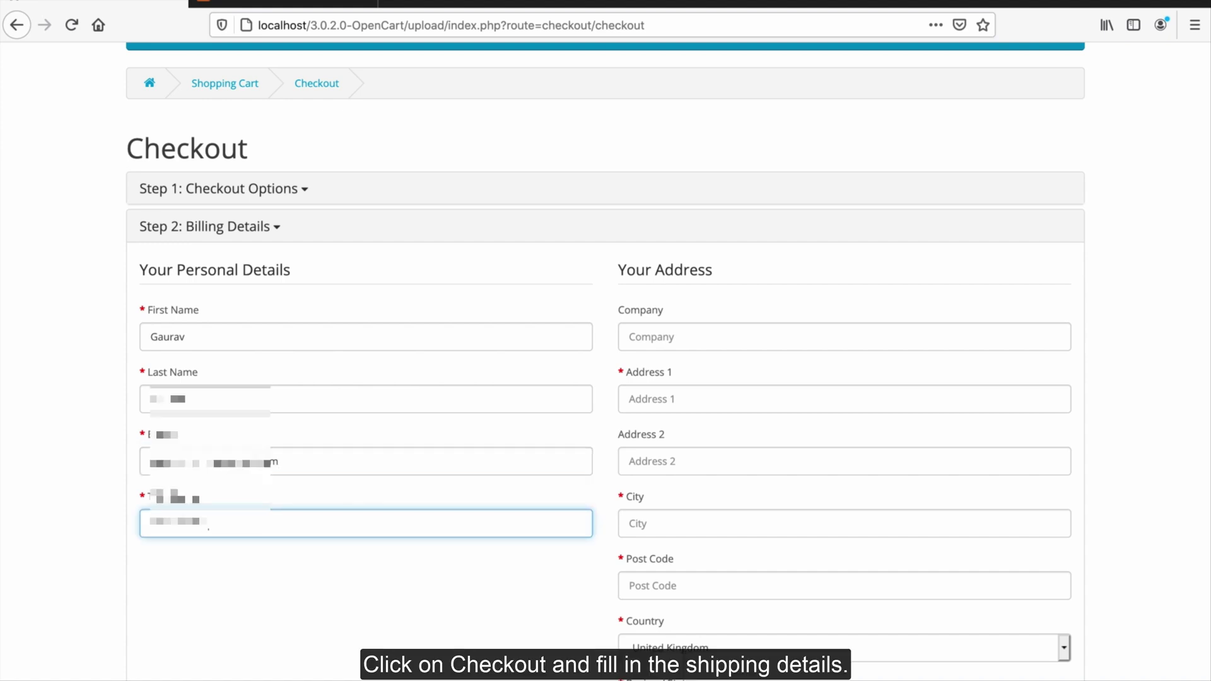
pyautogui.scroll(-5, 263, 638)
pyautogui.scroll(5, 262, 638)
# Step: Enter the billing street, city and post code, choose India and Telangana, and continue
pyautogui.click(682, 339)
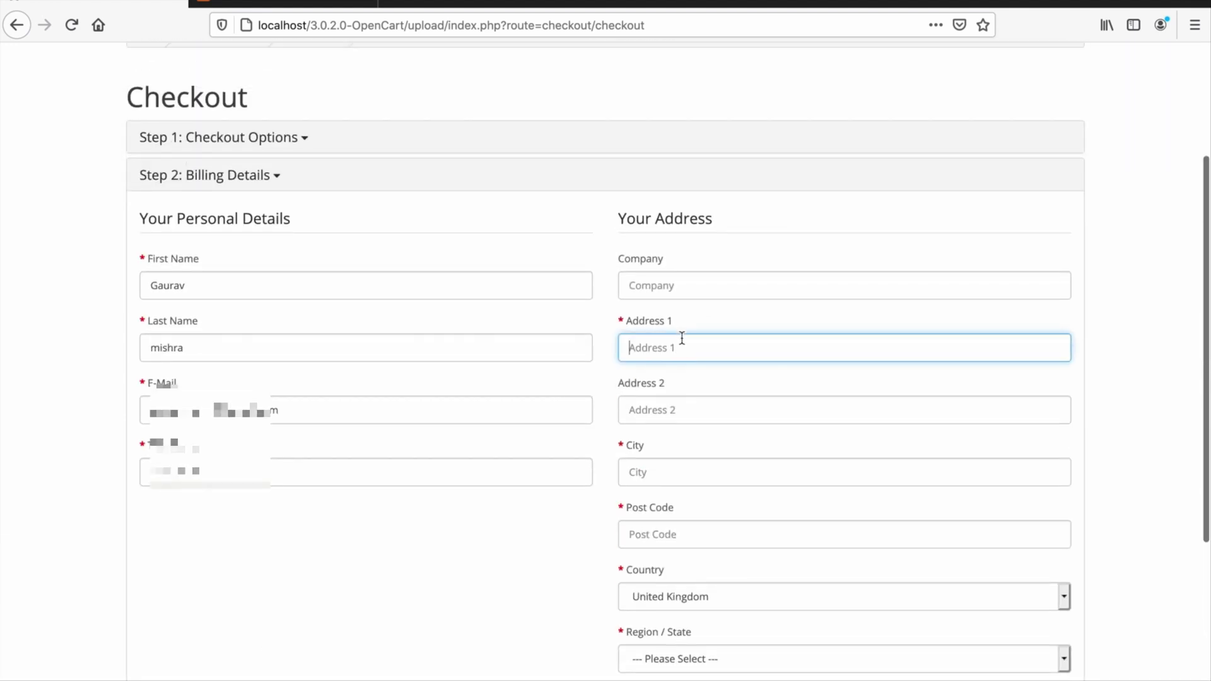
pyautogui.write('hyderabad')
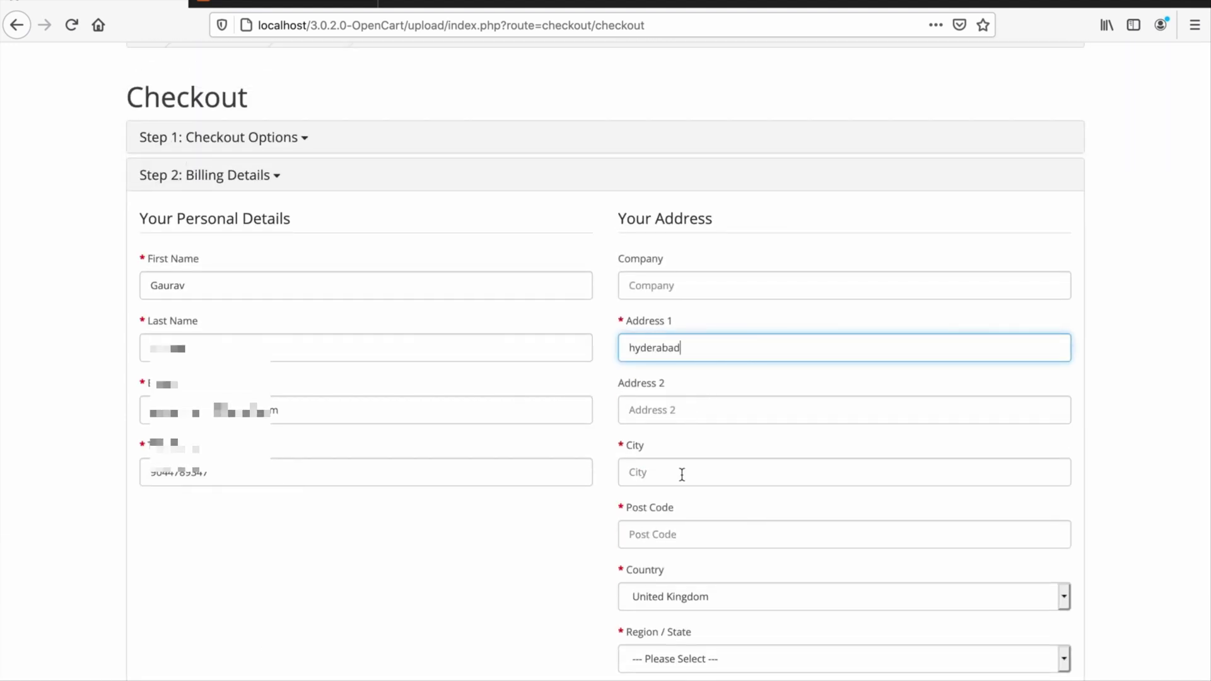
pyautogui.click(682, 474)
pyautogui.write('sr nagar')
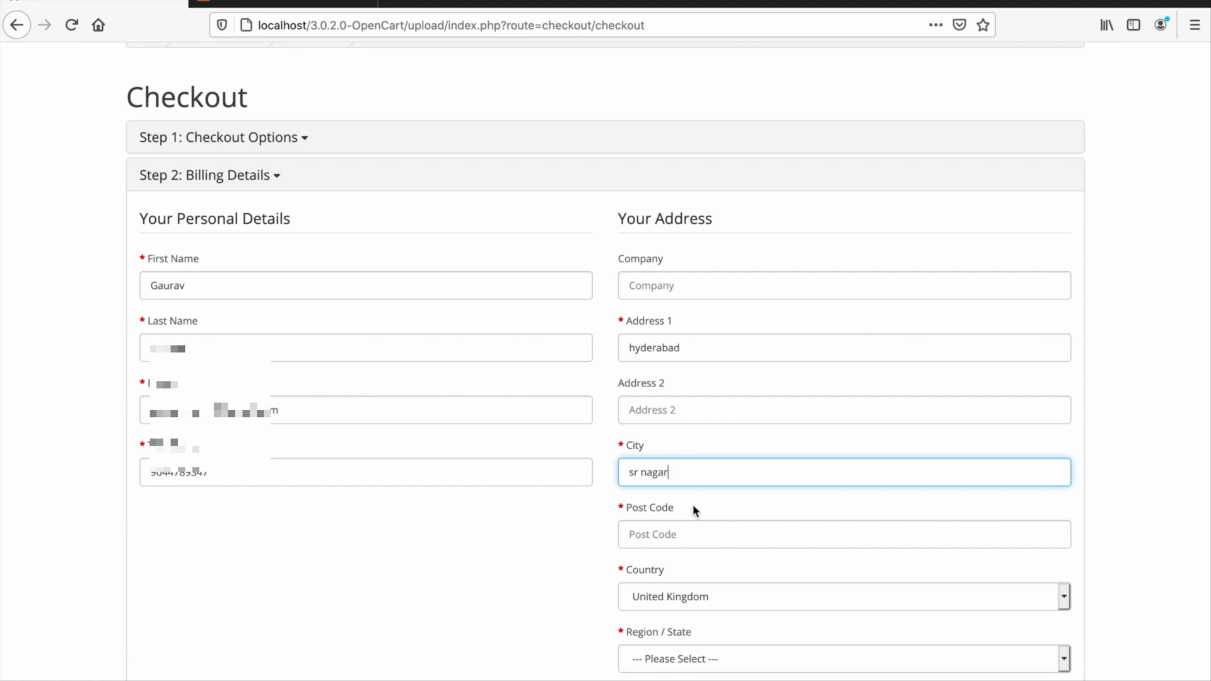
pyautogui.click(697, 539)
pyautogui.write('5000')
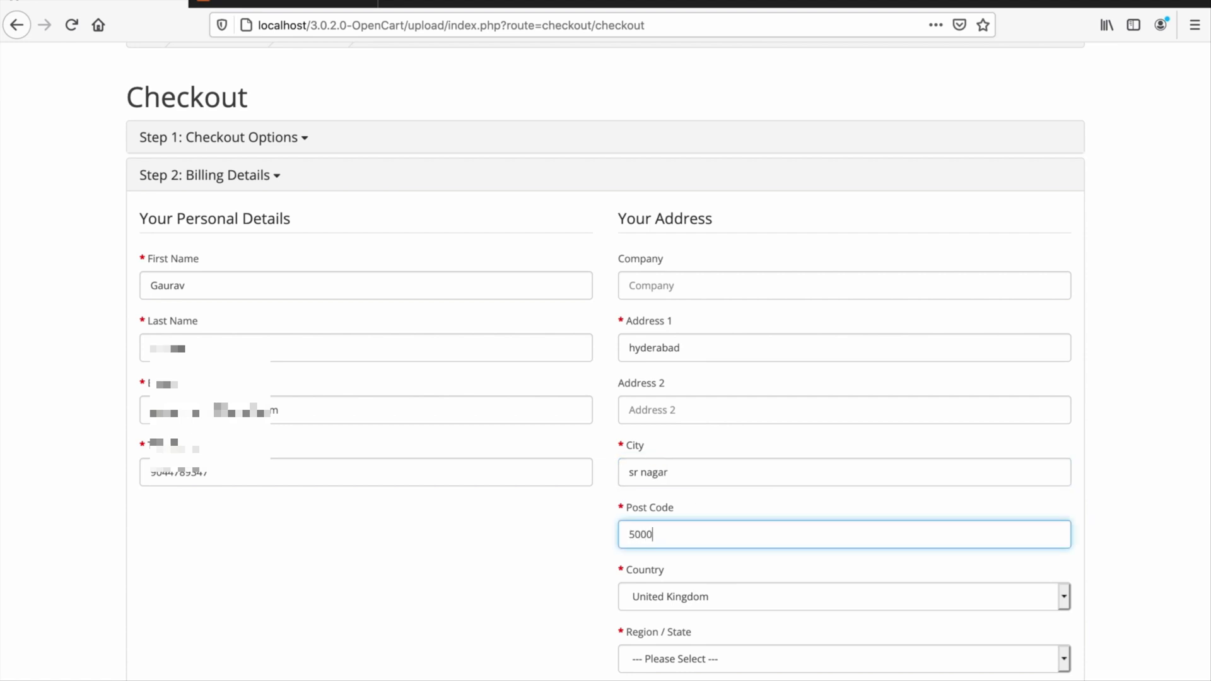
pyautogui.write('38')
pyautogui.scroll(-1, 721, 593)
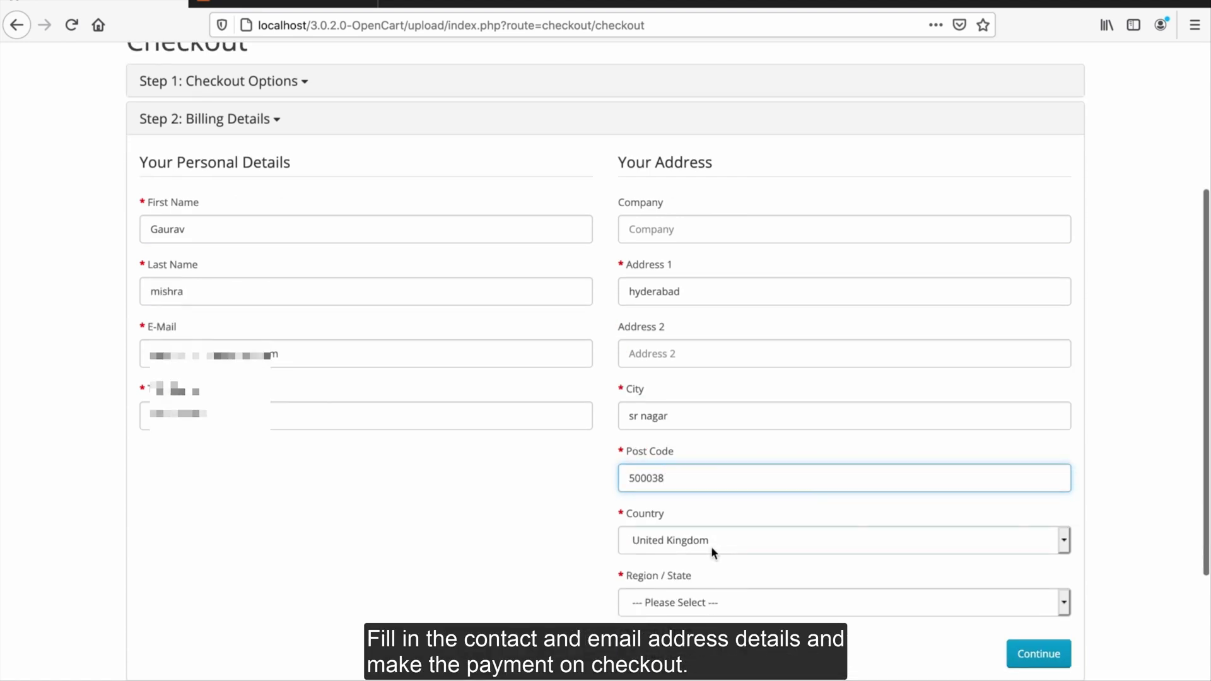
pyautogui.click(708, 540)
pyautogui.write('in')
pyautogui.press('Return')
pyautogui.click(695, 593)
pyautogui.write('te')
pyautogui.press('Return')
pyautogui.click(1063, 651)
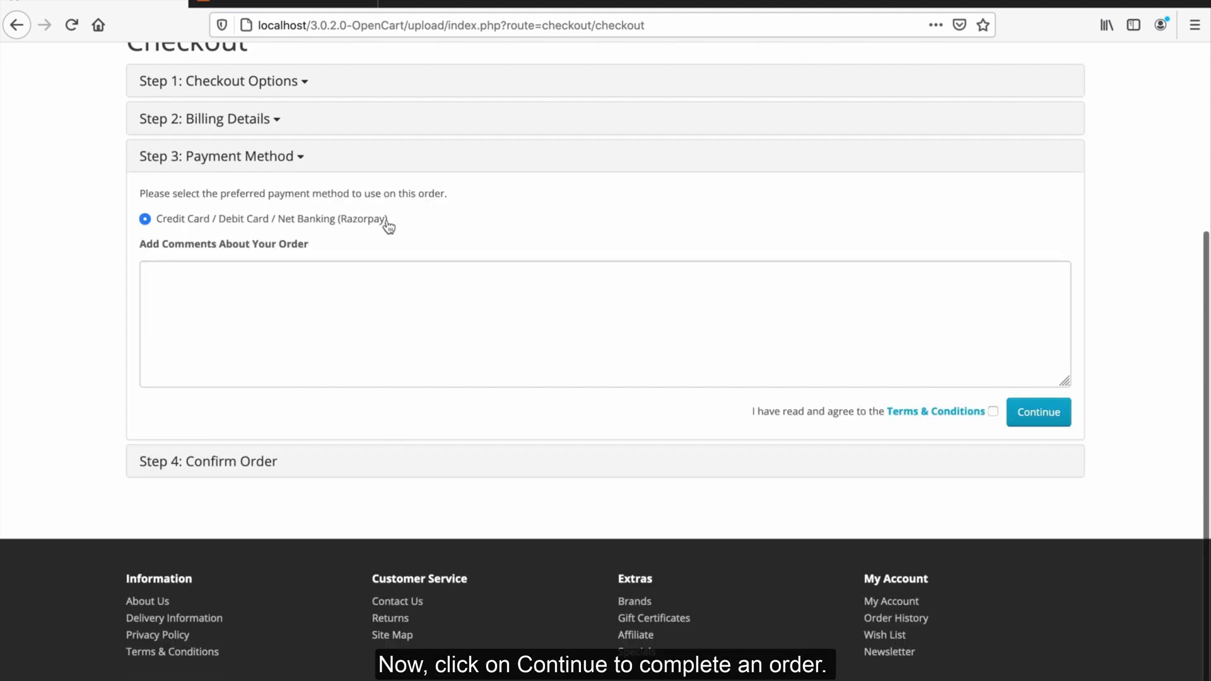
# Step: Accept the Terms & Conditions and confirm the ₹602 MacBook order for Razorpay payment
pyautogui.click(994, 411)
pyautogui.click(1040, 416)
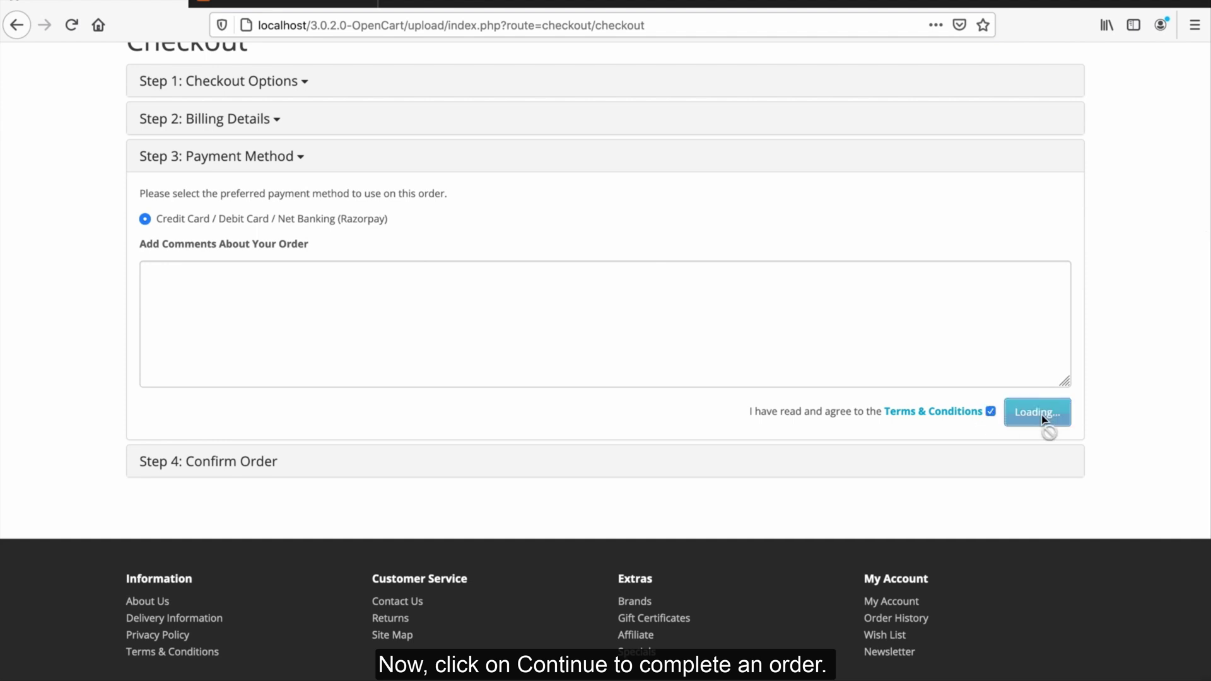
pyautogui.click(1036, 437)
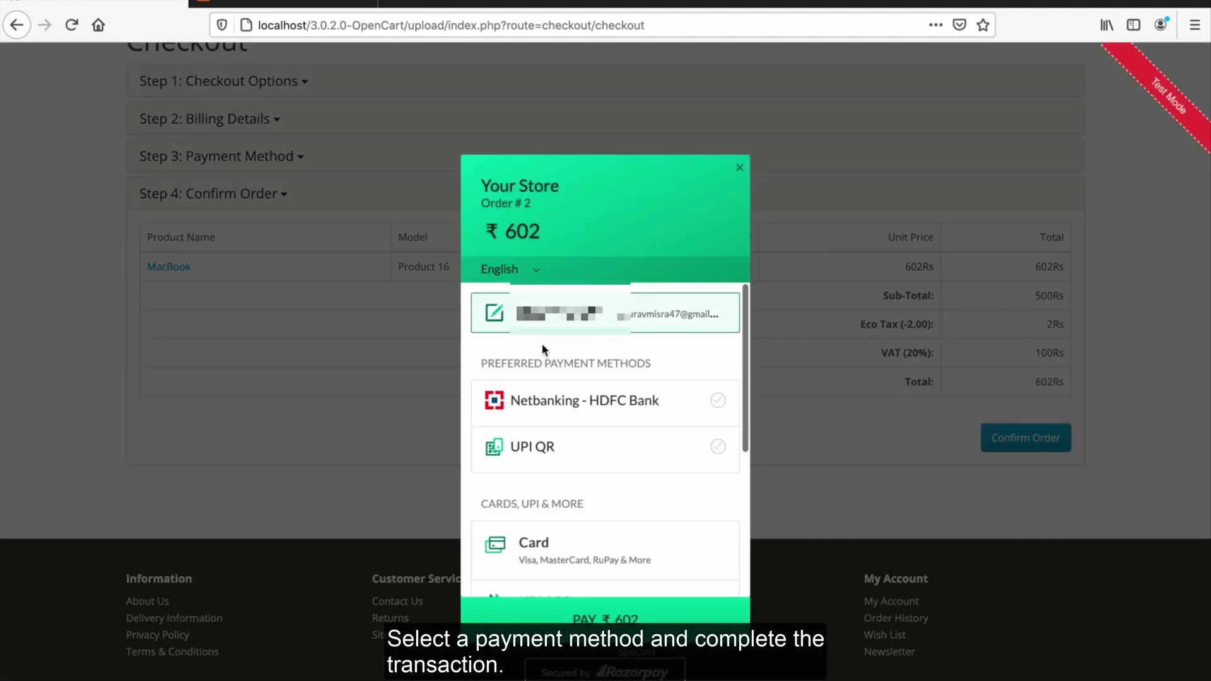
# Step: Pay ₹602 through HDFC Bank netbanking and mark the test bank payment as successful
pyautogui.click(549, 402)
pyautogui.click(604, 607)
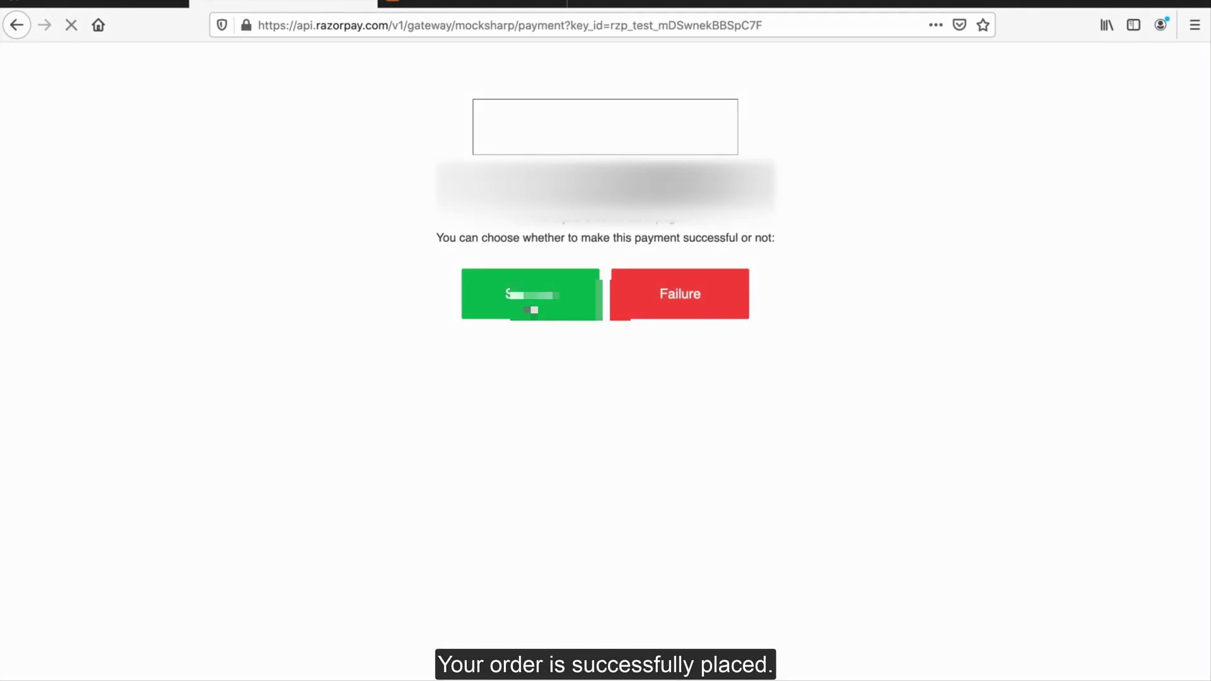
pyautogui.click(532, 308)
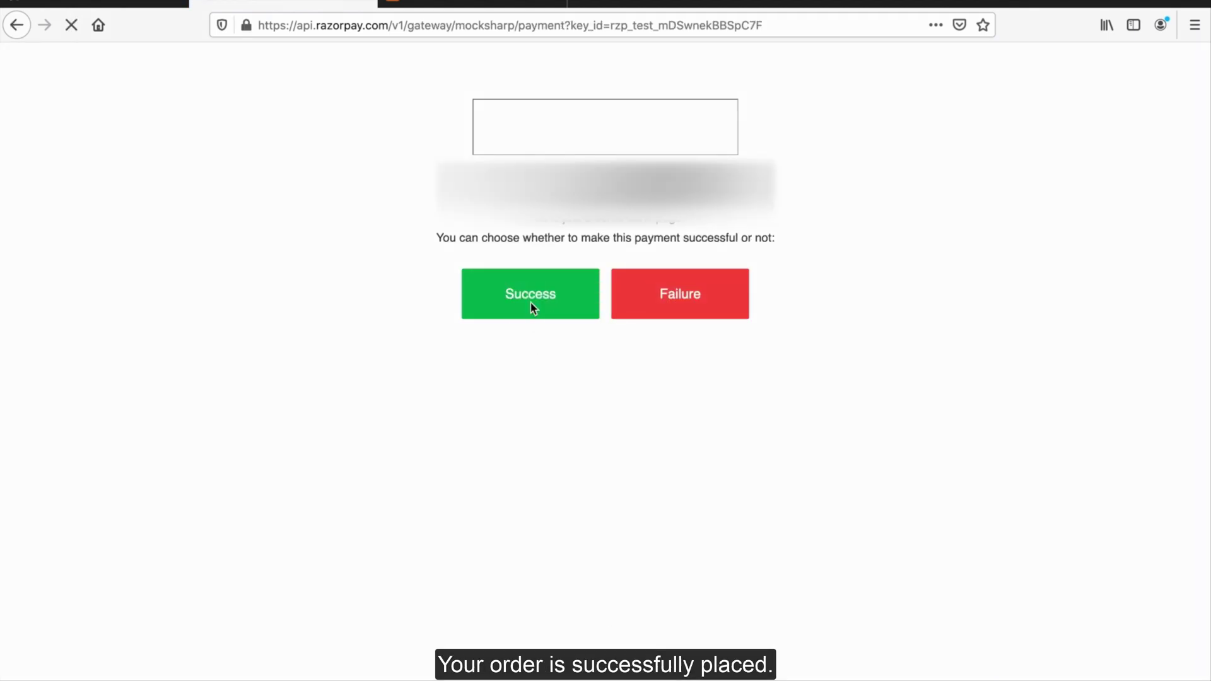
pyautogui.click(288, 2)
# Step: Open the admin details of order #2 from Sales > Orders
pyautogui.click(58, 290)
pyautogui.click(59, 321)
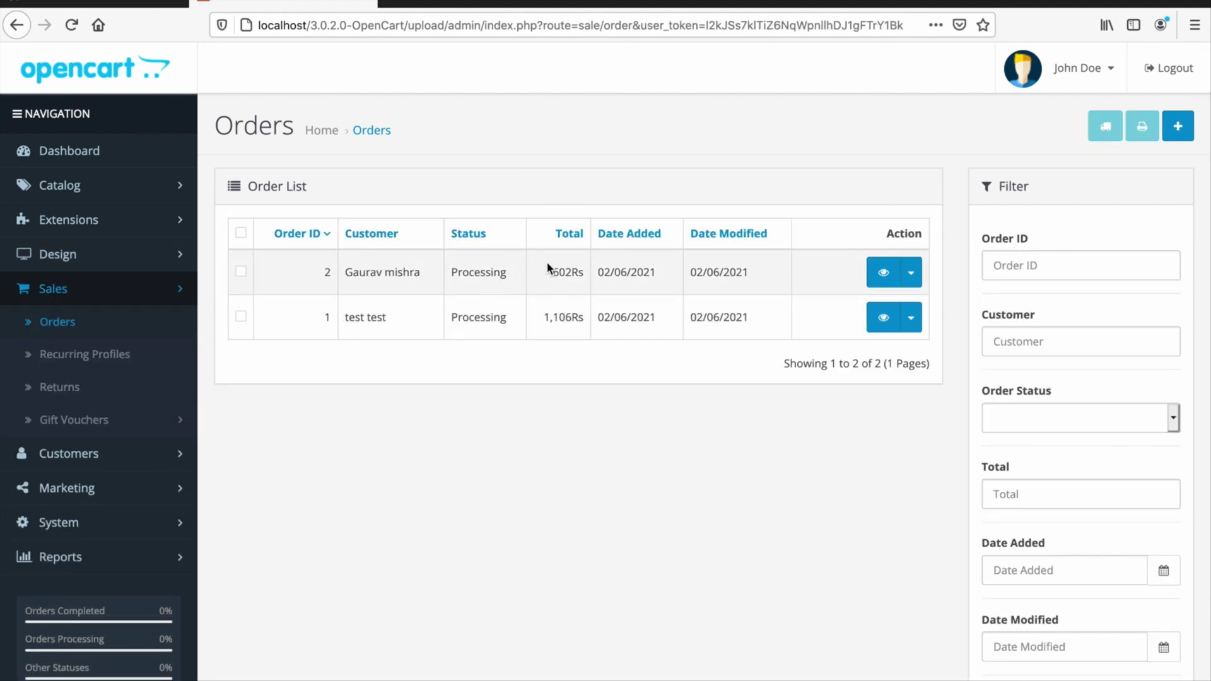
pyautogui.click(883, 272)
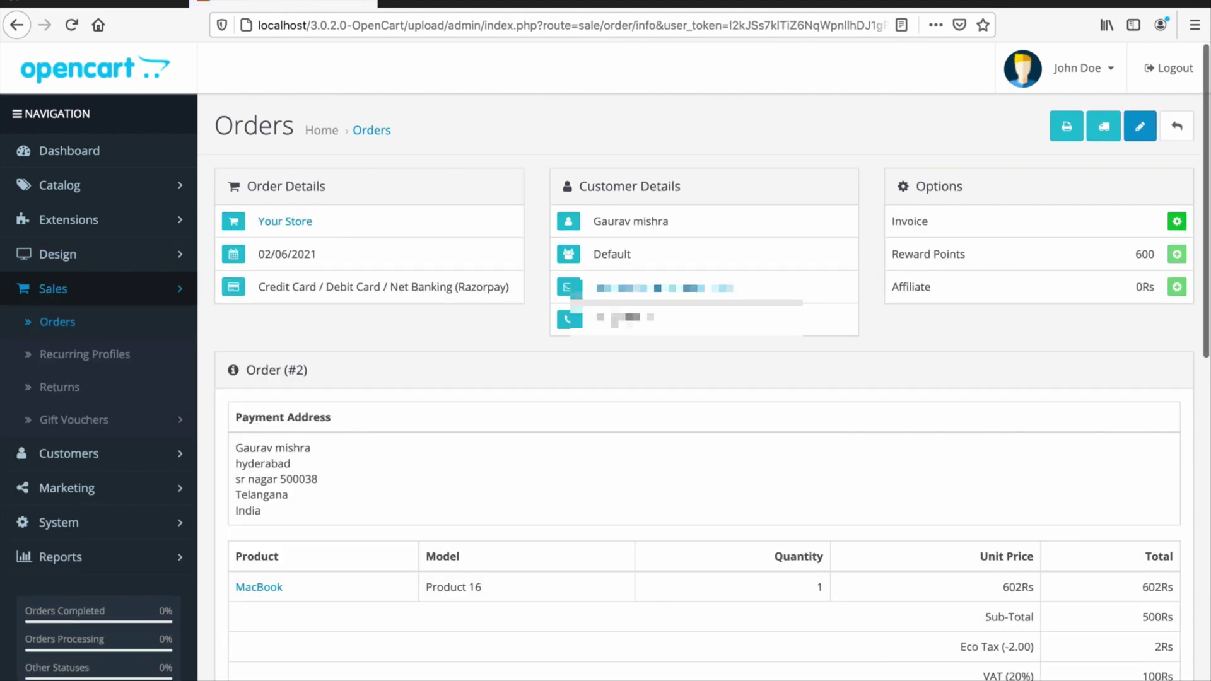
# Step: Review order #2's Razorpay payment method, order date and customer details
pyautogui.moveTo(269, 285); pyautogui.dragTo(414, 287)
pyautogui.moveTo(334, 254); pyautogui.dragTo(251, 253)
pyautogui.moveTo(587, 187); pyautogui.dragTo(681, 186)
pyautogui.scroll(-2, 925, 295)
pyautogui.moveTo(235, 277); pyautogui.dragTo(320, 277)
pyautogui.click(386, 316)
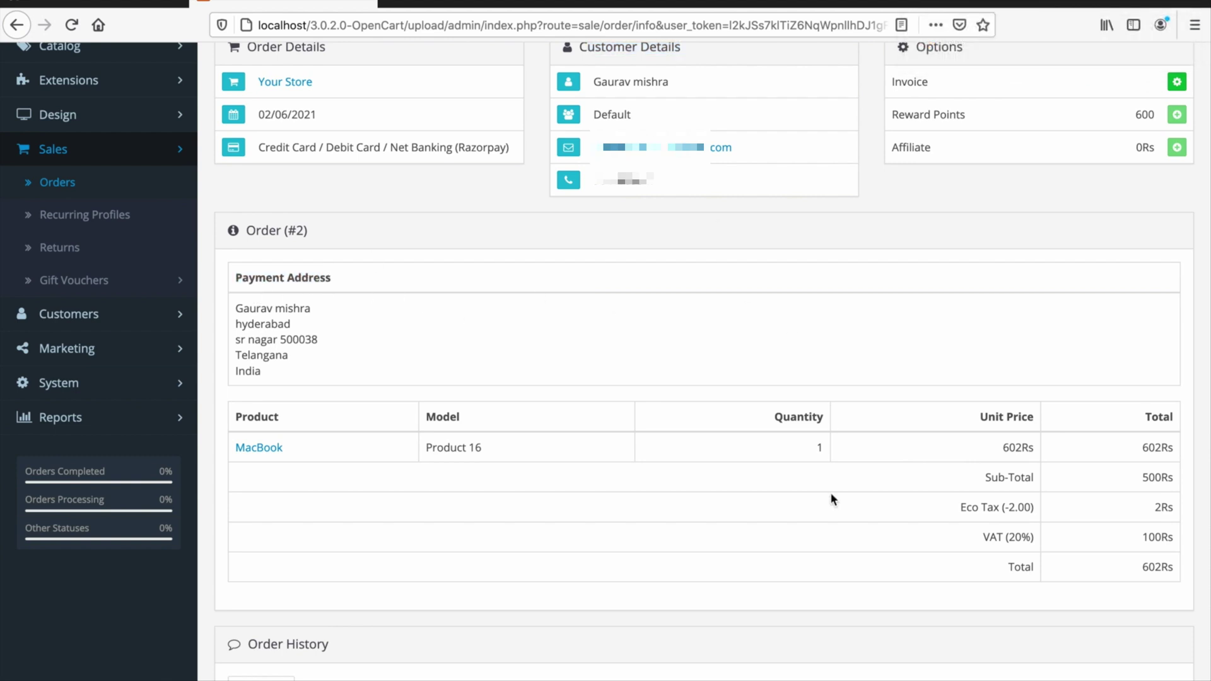
pyautogui.scroll(-4, 826, 467)
pyautogui.scroll(-5, 584, 452)
pyautogui.scroll(11, 733, 297)
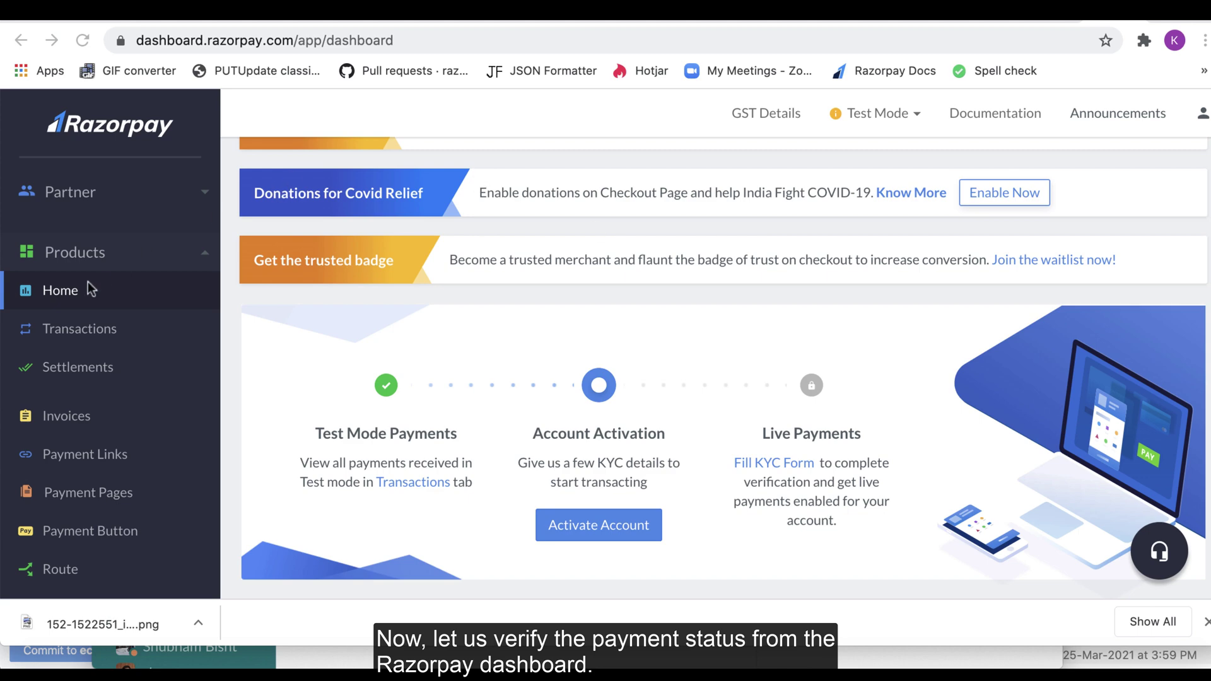
# Step: Open the newest ₹602 payment from Razorpay Transactions to see its Captured status
pyautogui.click(82, 337)
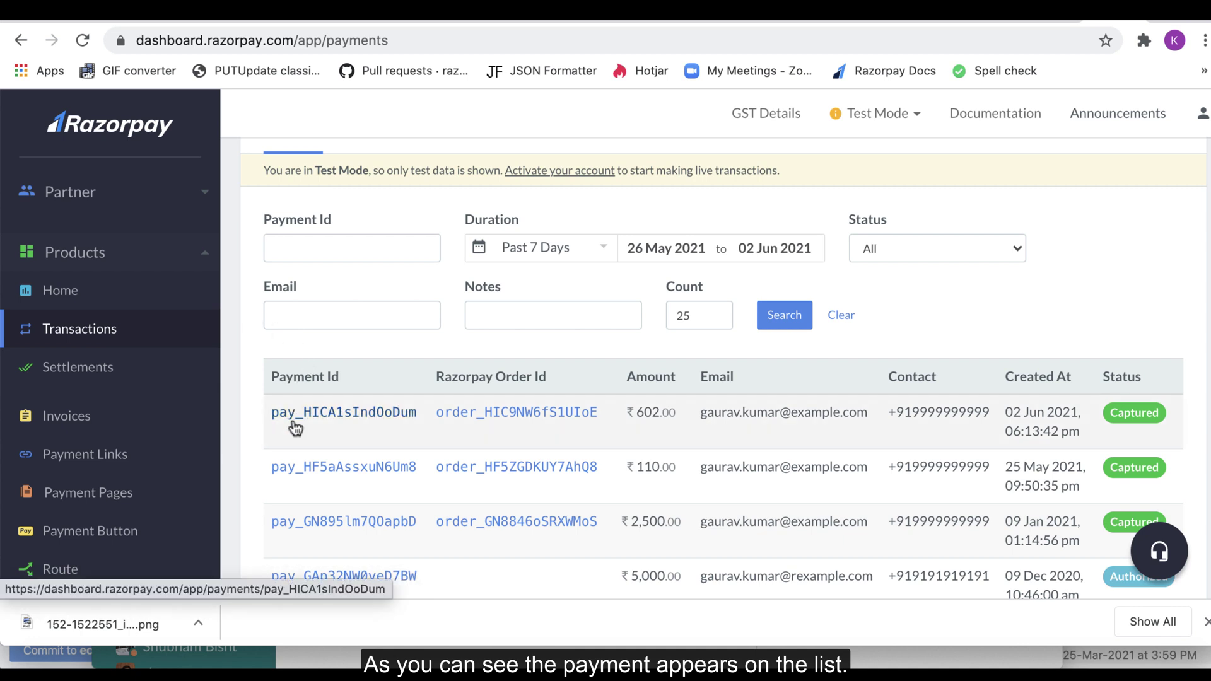
pyautogui.click(291, 423)
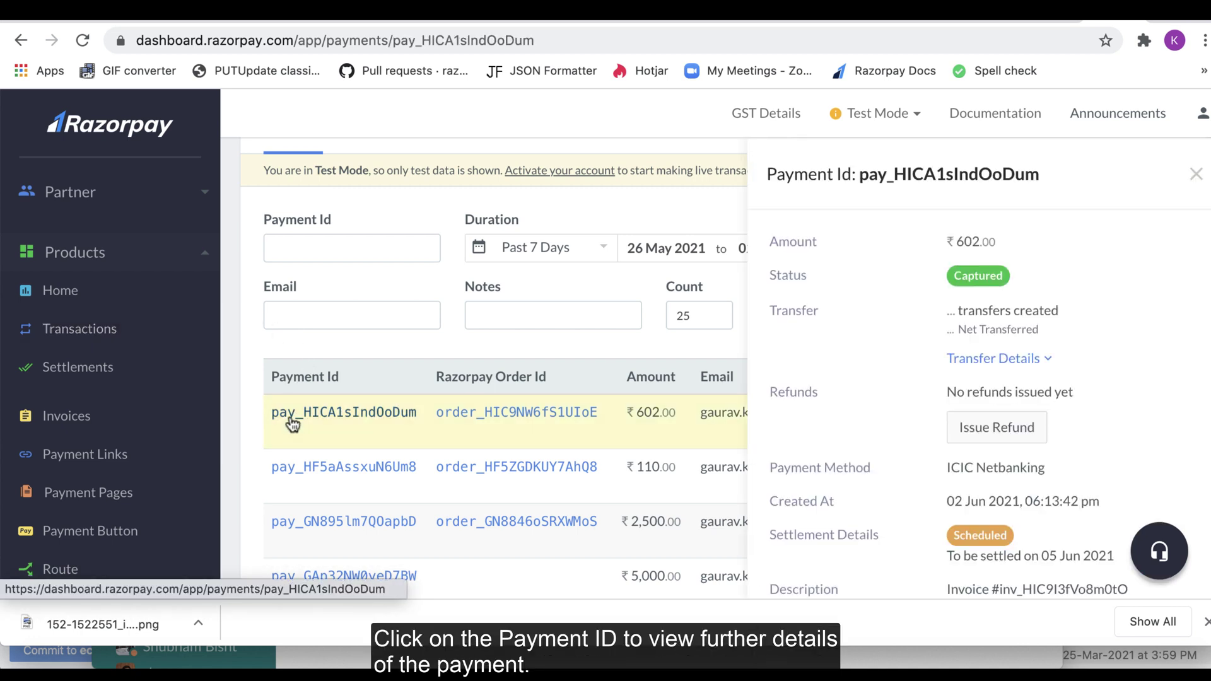